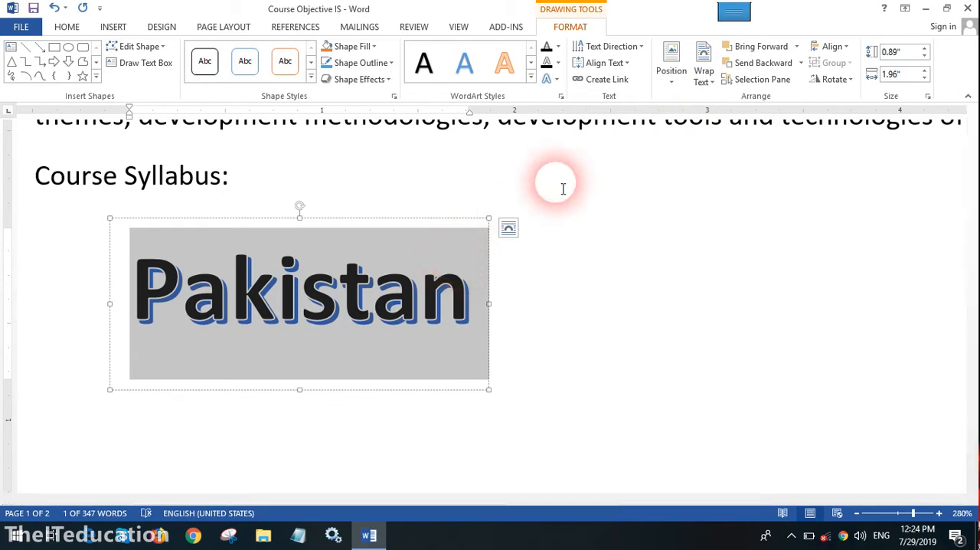
# - Rotate all text in the Pakistan WordArt by 90°
pyautogui.click(643, 48)
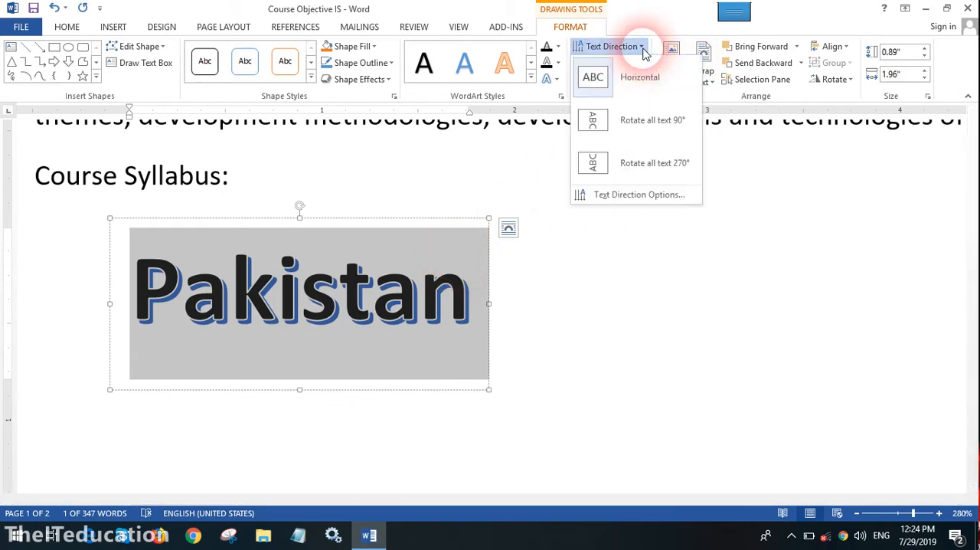
pyautogui.click(629, 124)
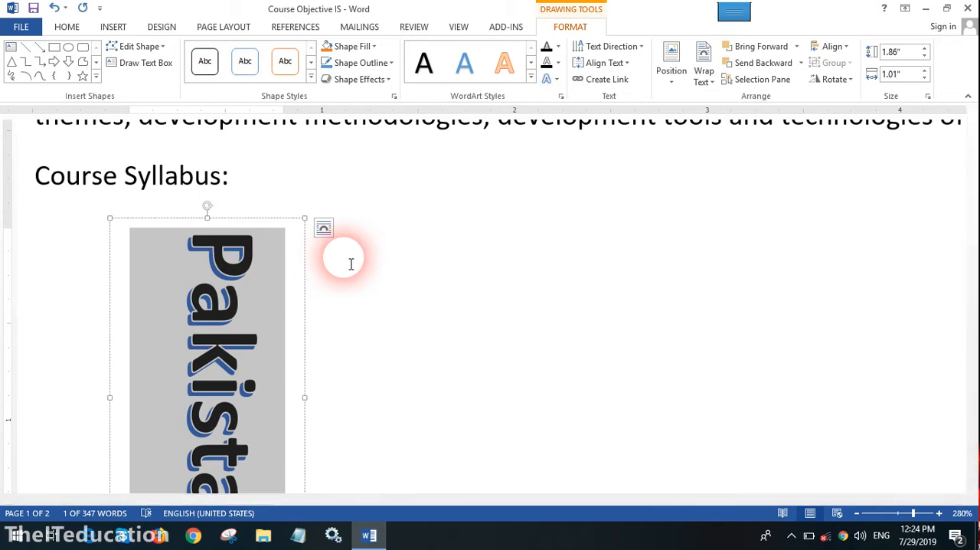
pyautogui.click(429, 307)
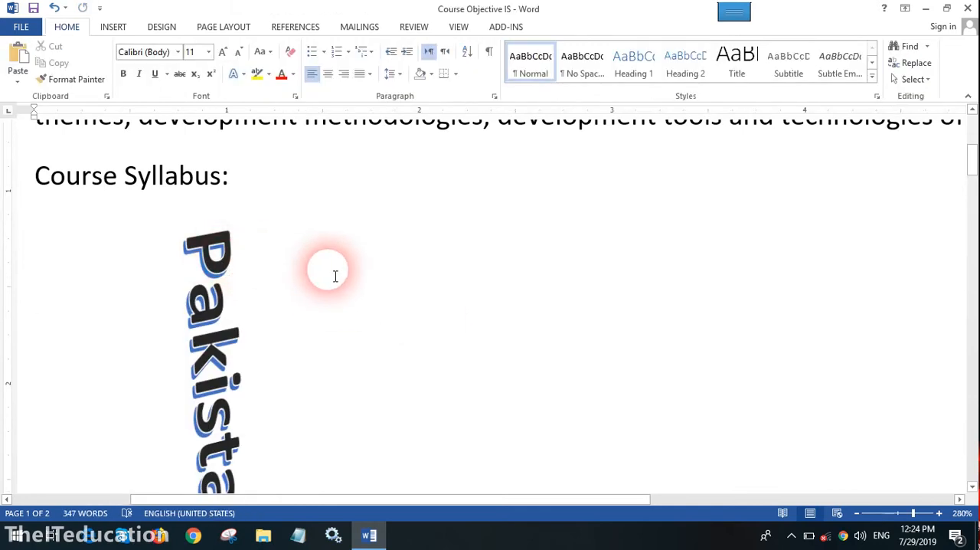
# - Set the Pakistan WordArt's text wrapping to In Front of Text and move it over the Course Objective paragraph
pyautogui.click(258, 306)
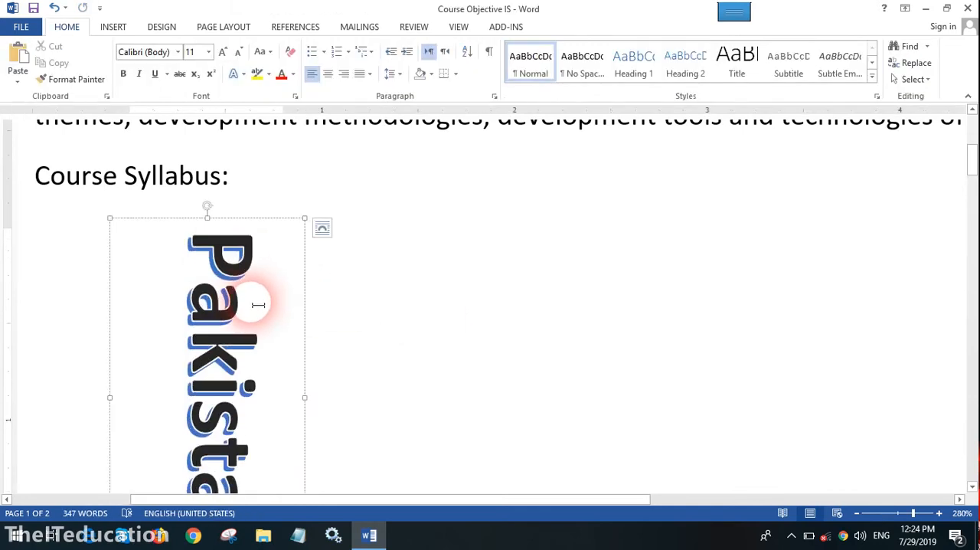
pyautogui.moveTo(382, 220); pyautogui.dragTo(519, 193)
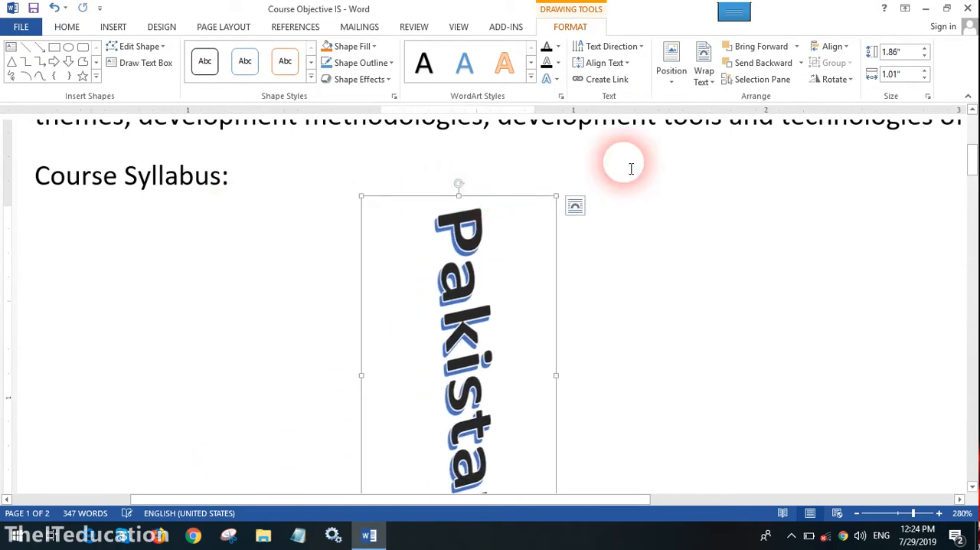
pyautogui.click(709, 82)
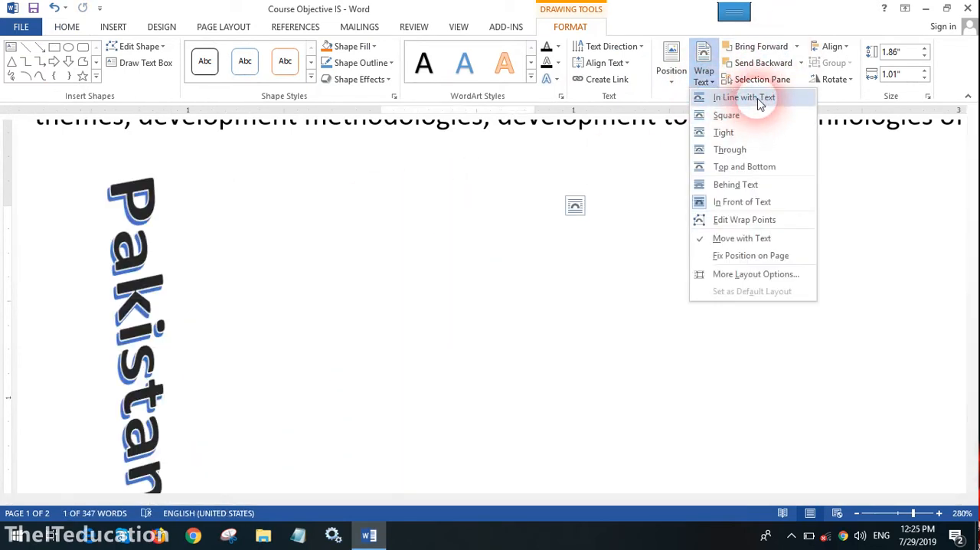
pyautogui.click(742, 201)
pyautogui.moveTo(525, 241); pyautogui.dragTo(366, 176)
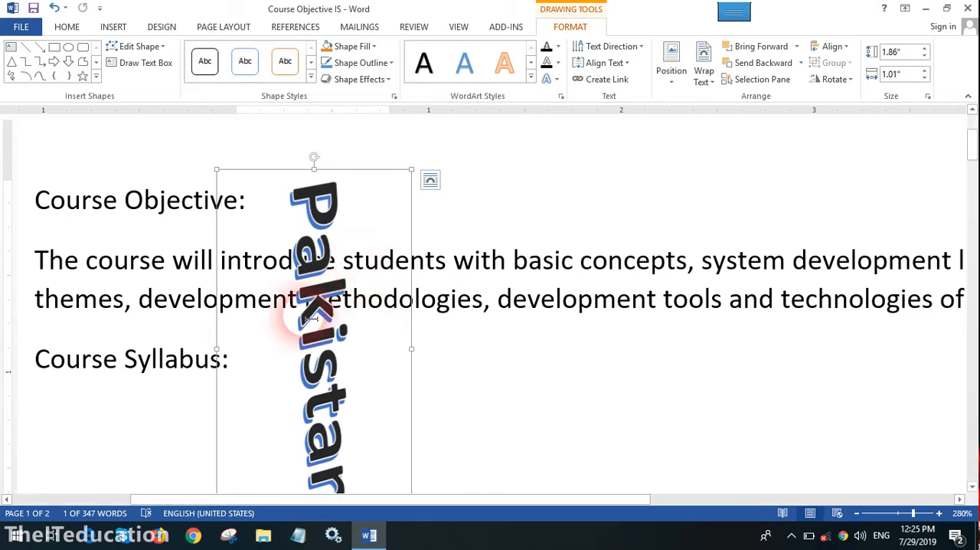
pyautogui.press('ctrl')
pyautogui.press('ctrl')
pyautogui.press('ctrl')
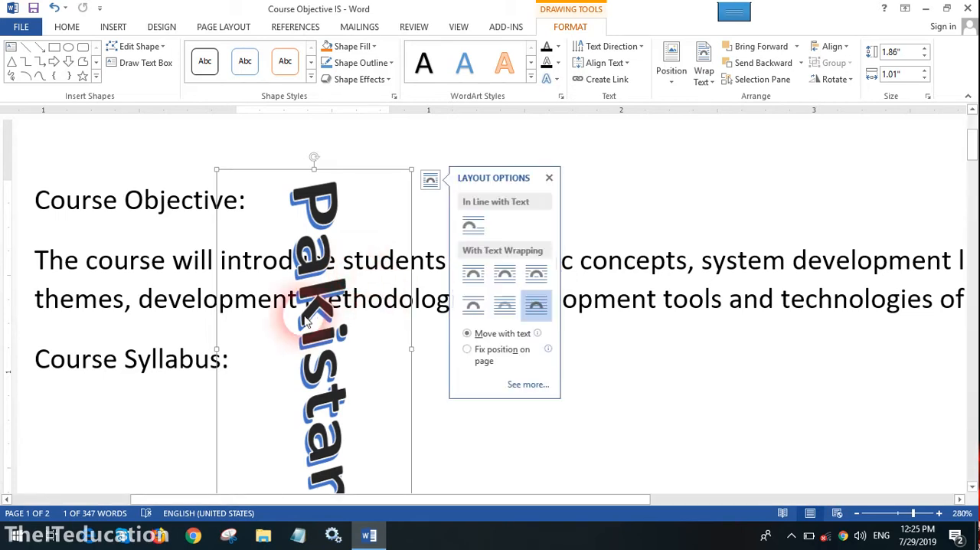
pyautogui.click(744, 299)
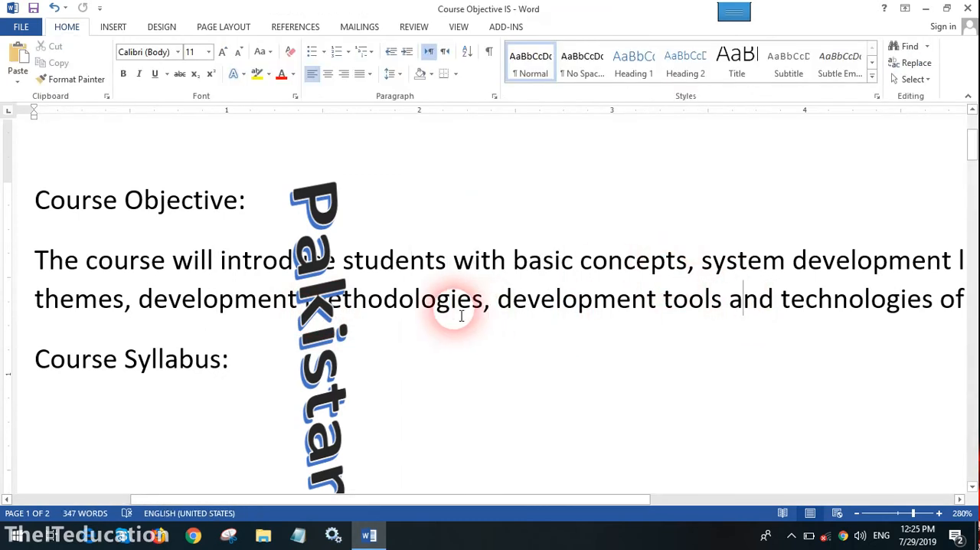
# - Create a new blank document at 300% zoom and enter "Unicde cahrs" as its first line
pyautogui.hotkey('ctrl', 'n')
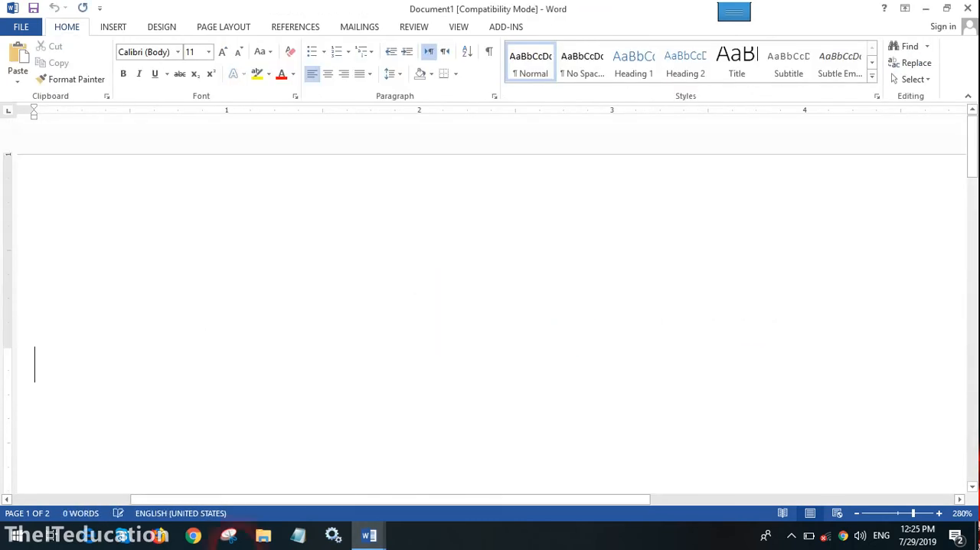
pyautogui.click(939, 513)
pyautogui.click(940, 513)
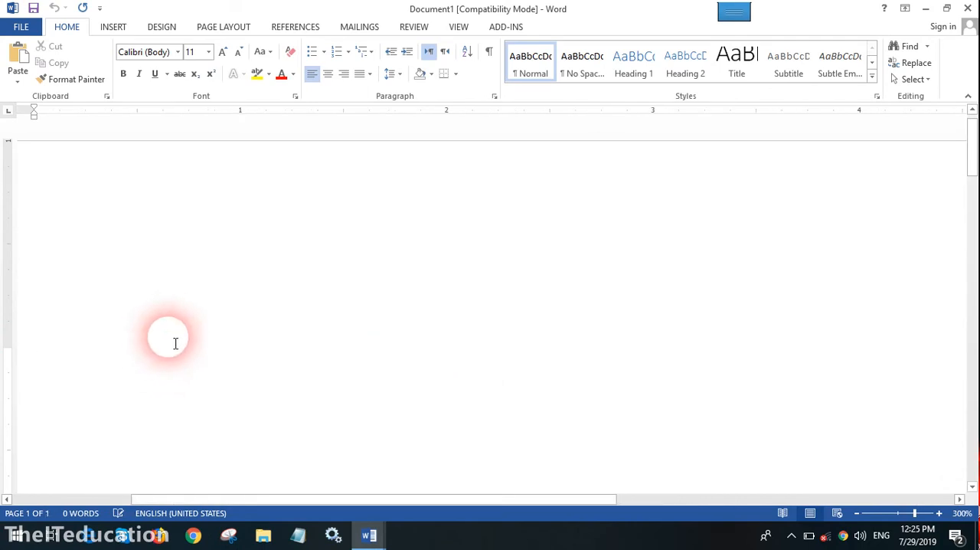
pyautogui.write('Unicd')
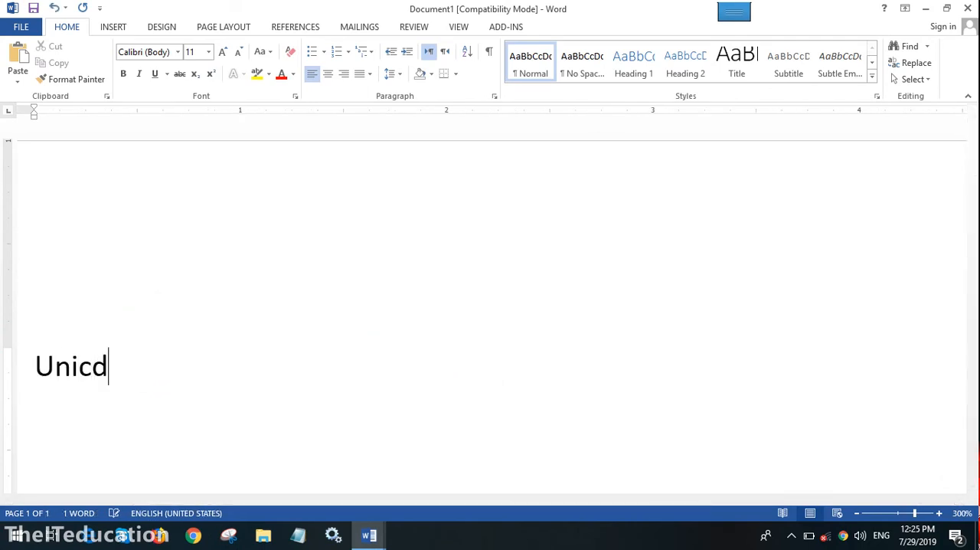
pyautogui.write('e cahrs')
pyautogui.press('Return')
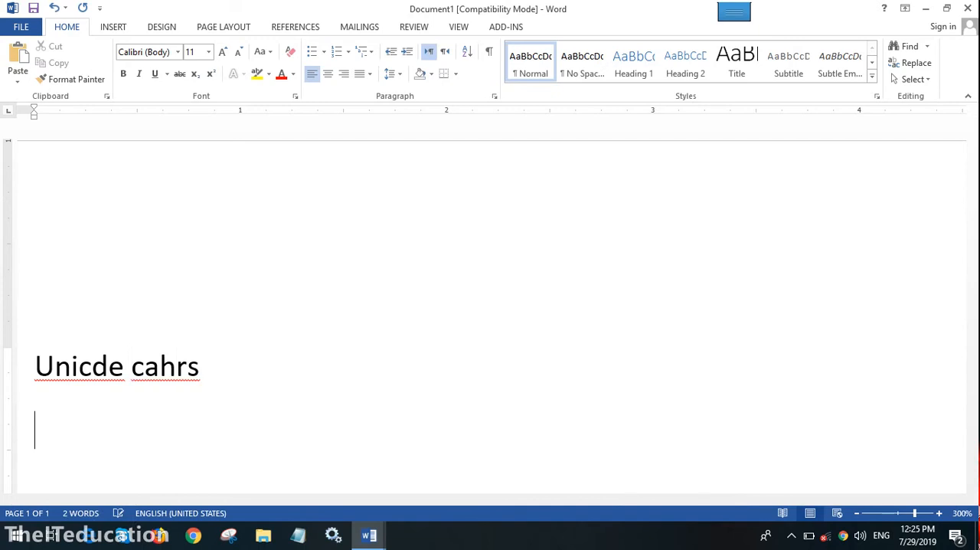
# - Correct the misspelled first word to "Unicode" using the spelling suggestion
pyautogui.rightClick(108, 381)
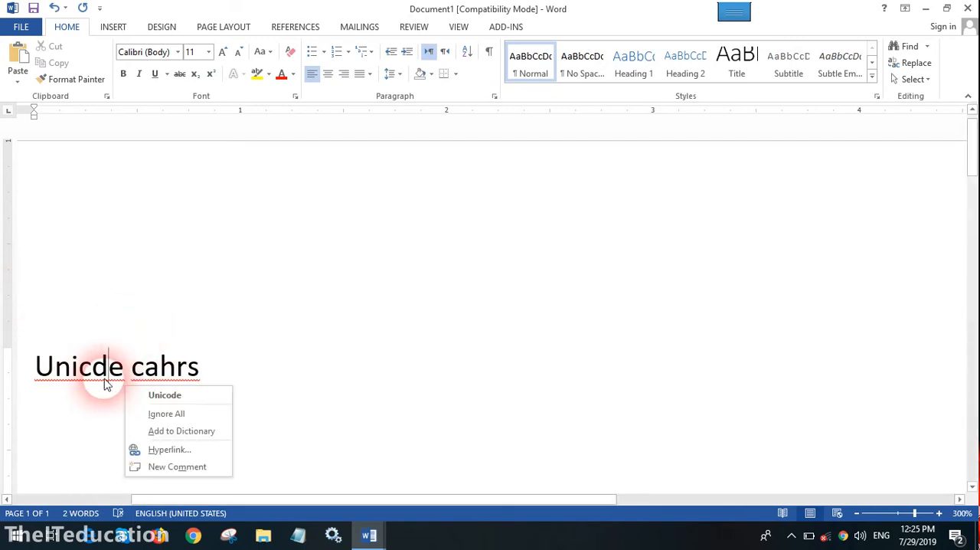
pyautogui.click(205, 394)
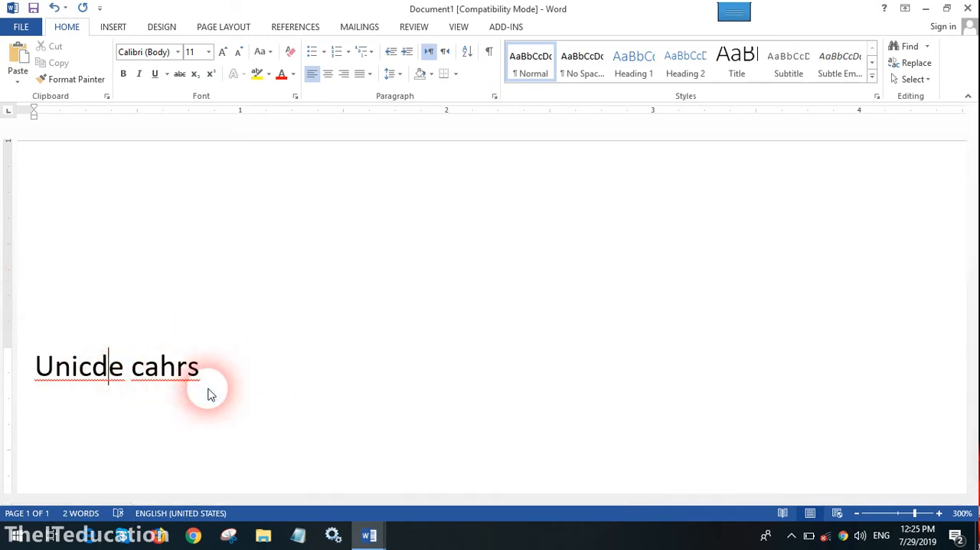
pyautogui.click(193, 379)
# - Add "(65536)" on the line below the "Unicode cahrs" text
pyautogui.click(277, 375)
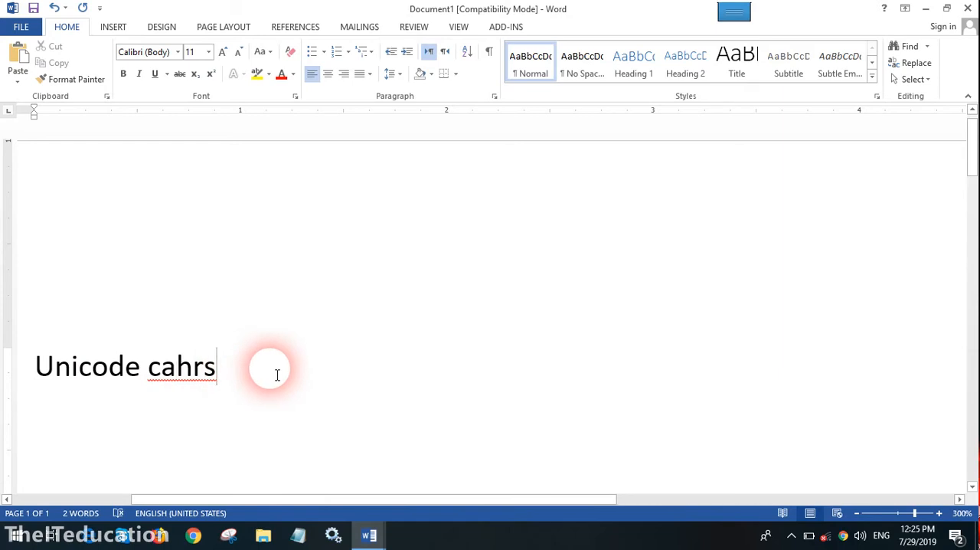
pyautogui.press('Return')
pyautogui.write('(')
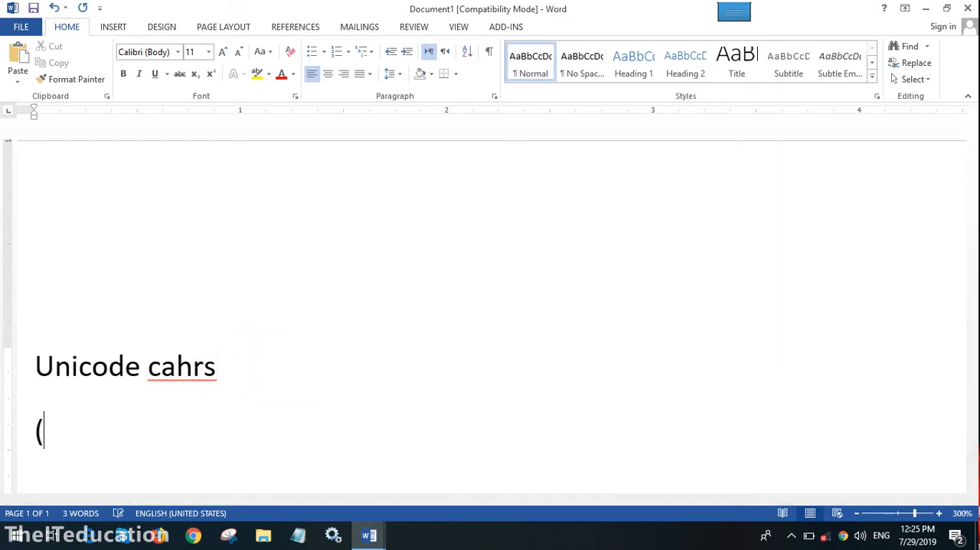
pyautogui.write('655')
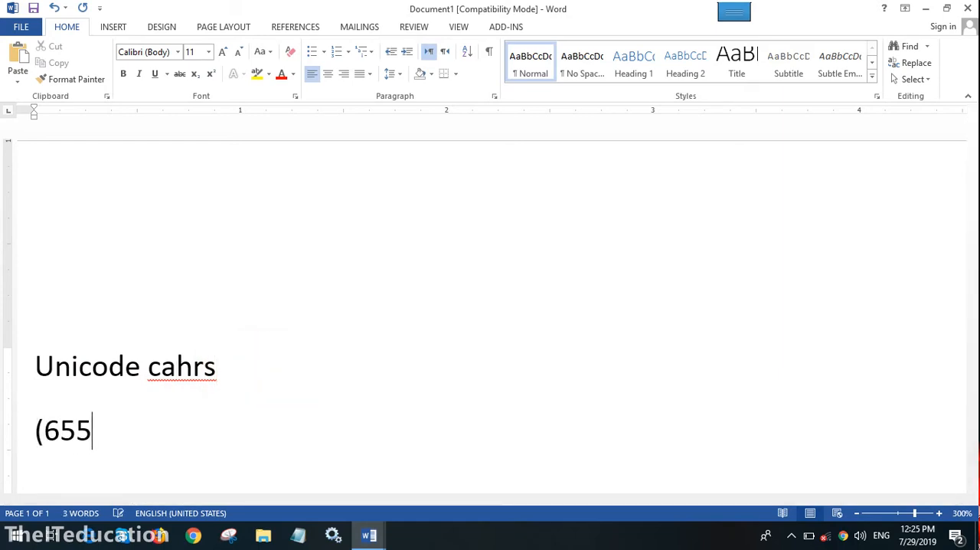
pyautogui.write('36)')
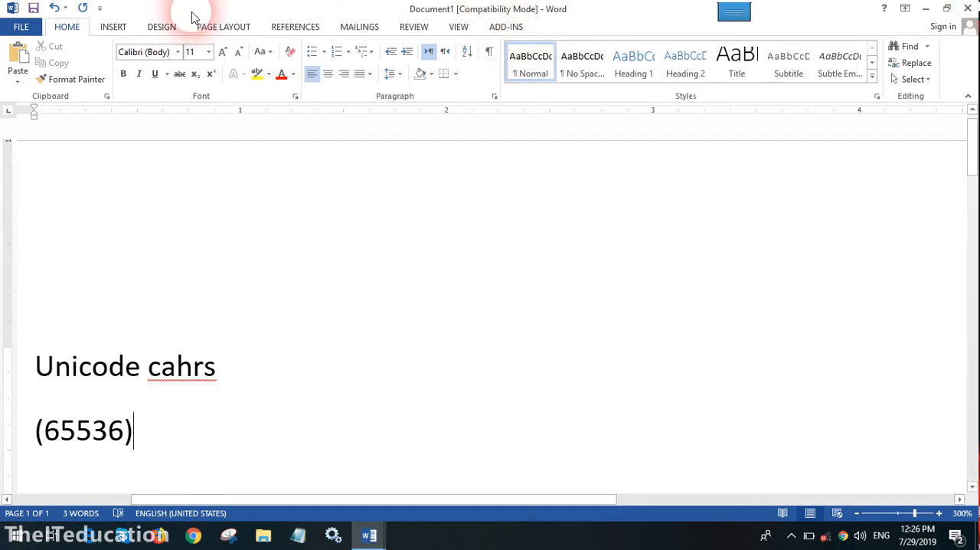
# - Insert the telephone receiver symbol directly after "(65536)"
pyautogui.click(112, 27)
pyautogui.click(914, 67)
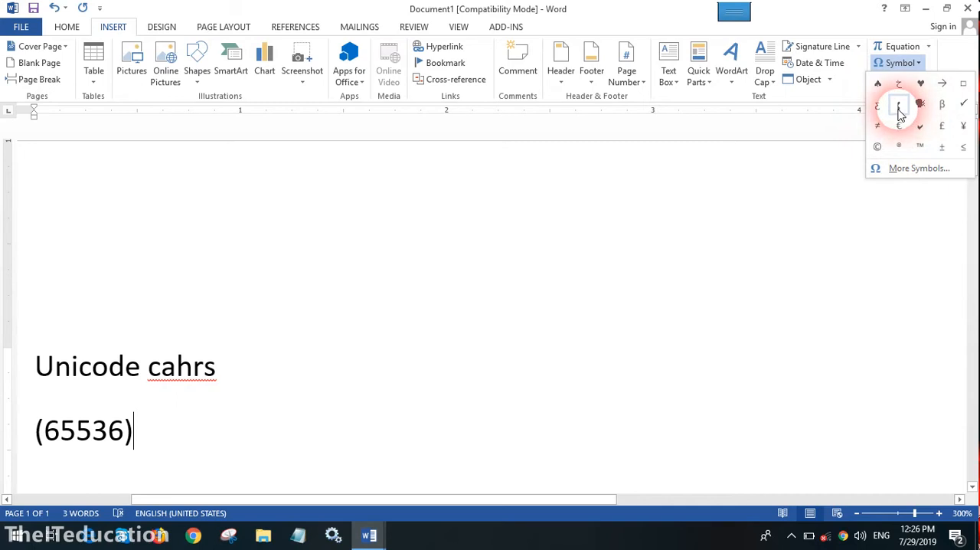
pyautogui.click(899, 107)
# - Enlarge the telephone receiver symbol to font size 26
pyautogui.moveTo(137, 430); pyautogui.dragTo(160, 438)
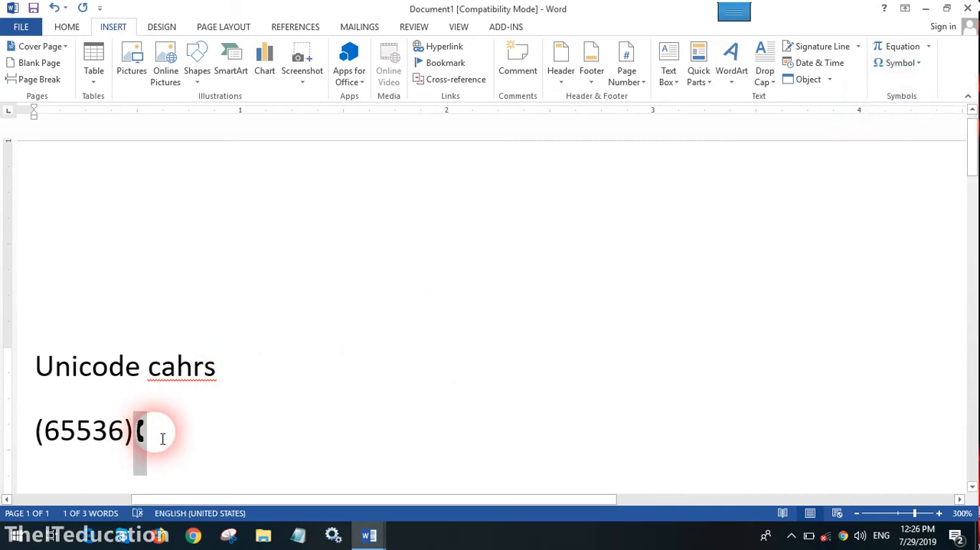
pyautogui.click(67, 27)
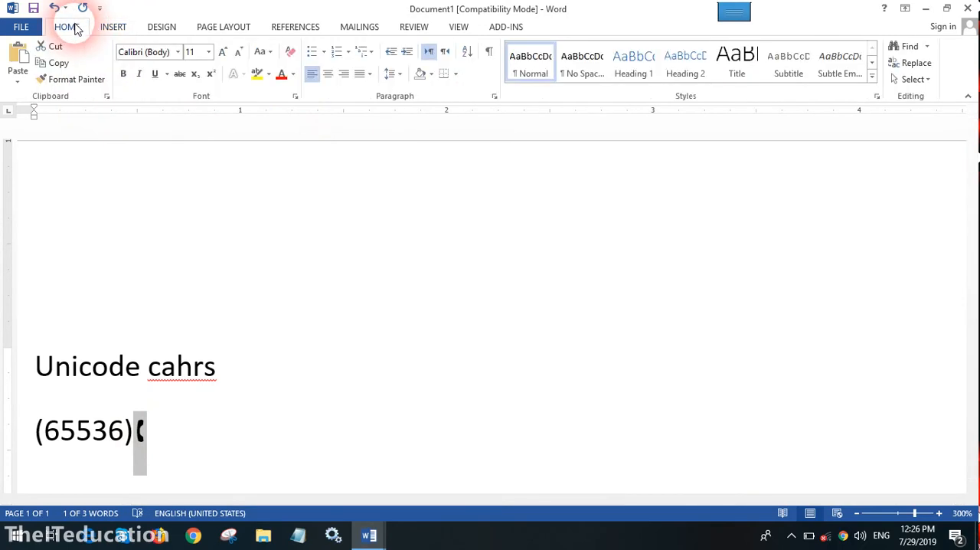
pyautogui.click(223, 52)
pyautogui.click(223, 52)
pyautogui.click(223, 52)
pyautogui.click(223, 53)
pyautogui.click(223, 52)
pyautogui.click(222, 52)
pyautogui.click(223, 52)
pyautogui.click(223, 52)
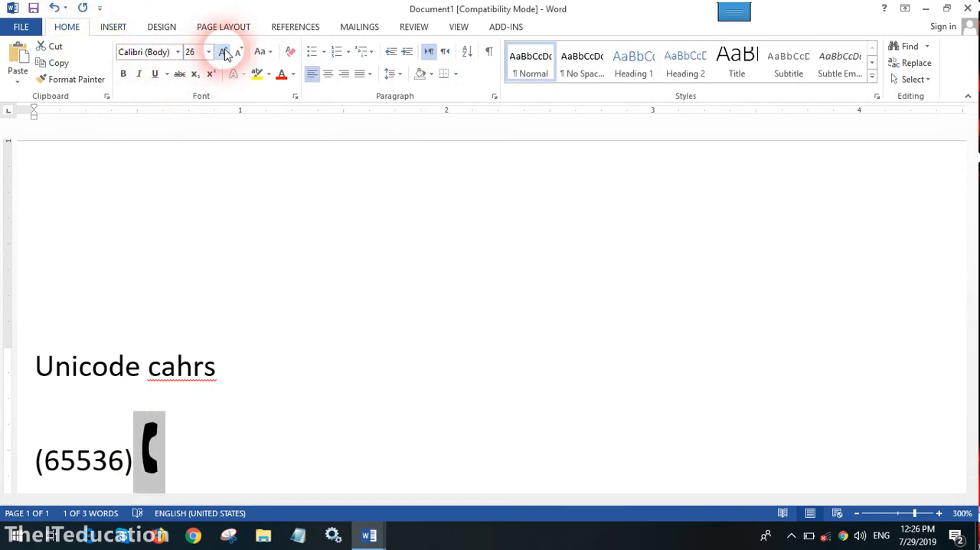
pyautogui.click(196, 457)
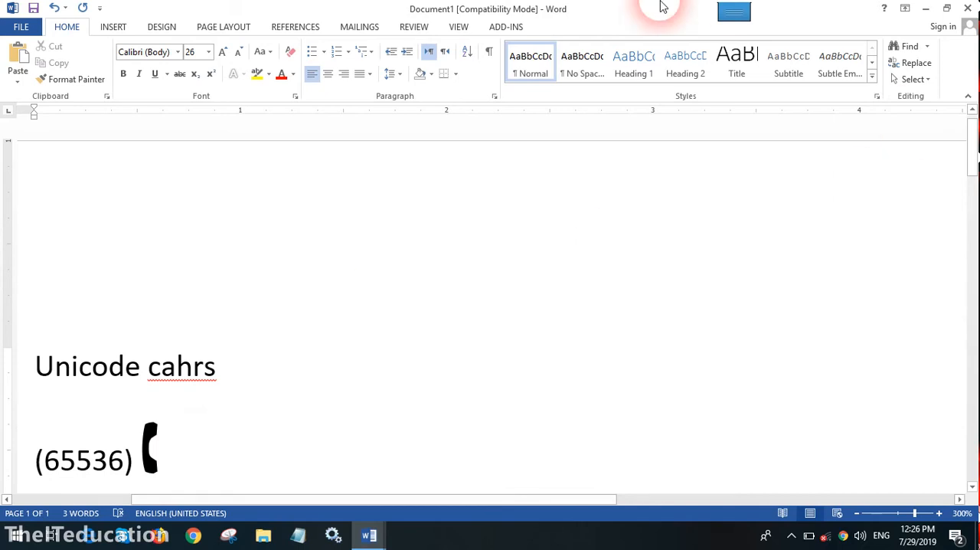
# - Insert the check mark symbol after the telephone receiver
pyautogui.click(108, 35)
pyautogui.click(919, 63)
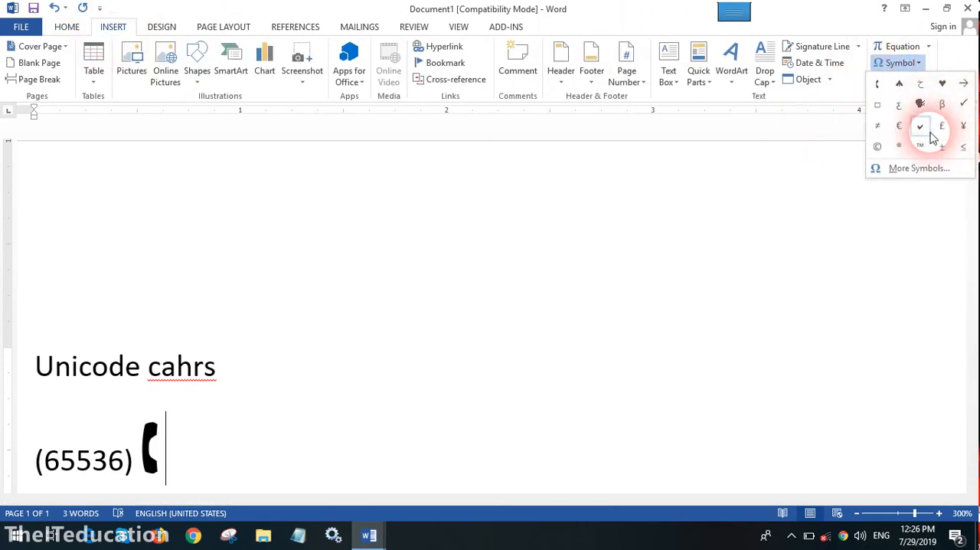
pyautogui.click(965, 105)
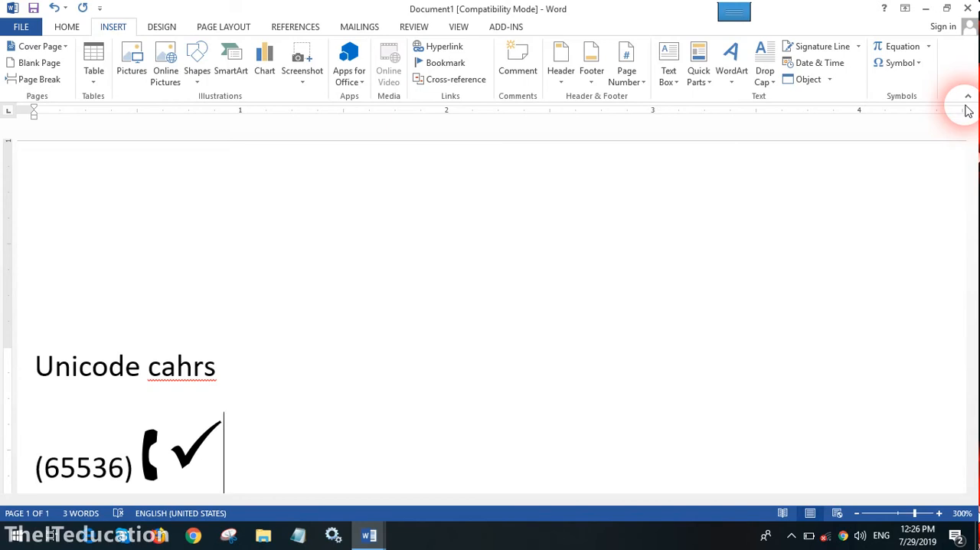
pyautogui.click(900, 47)
pyautogui.click(913, 67)
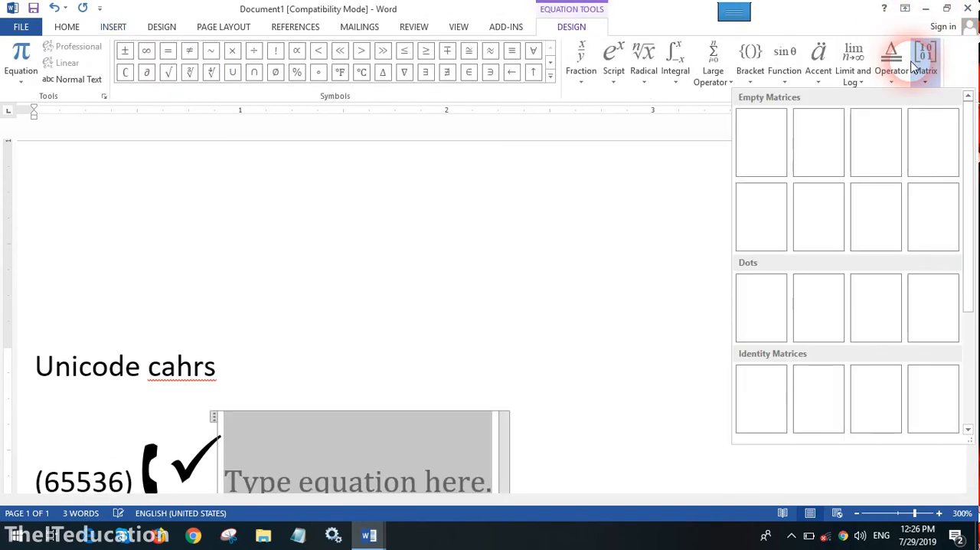
pyautogui.click(642, 185)
pyautogui.click(167, 445)
pyautogui.doubleClick(204, 465)
pyautogui.click(283, 485)
pyautogui.click(215, 419)
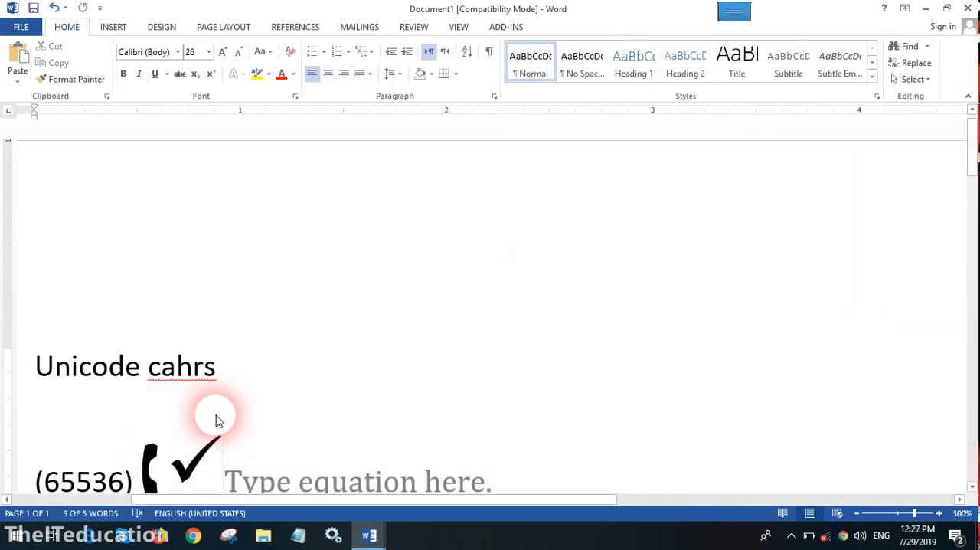
pyautogui.click(216, 418)
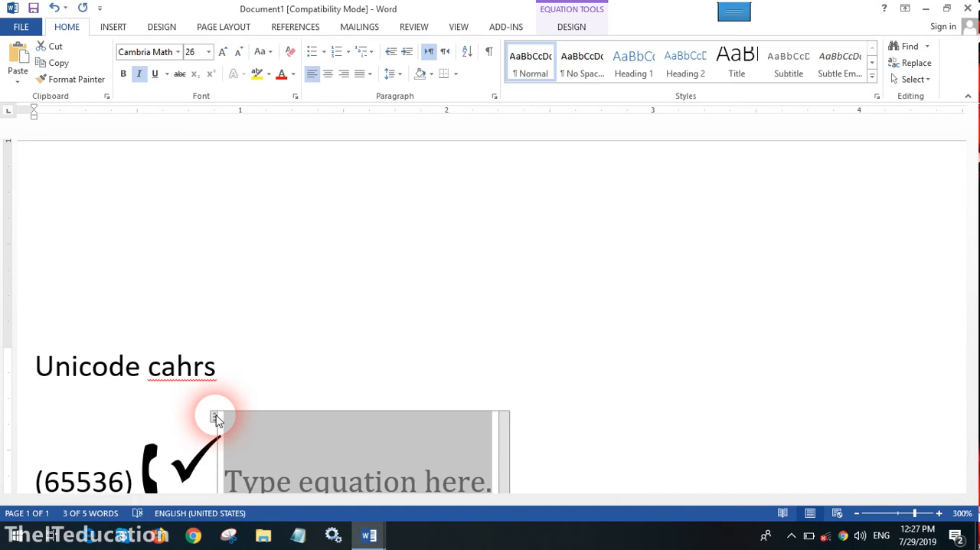
pyautogui.press('Delete')
# - Open the full symbol collection after the check mark and examine the available Wingdings characters
pyautogui.click(249, 462)
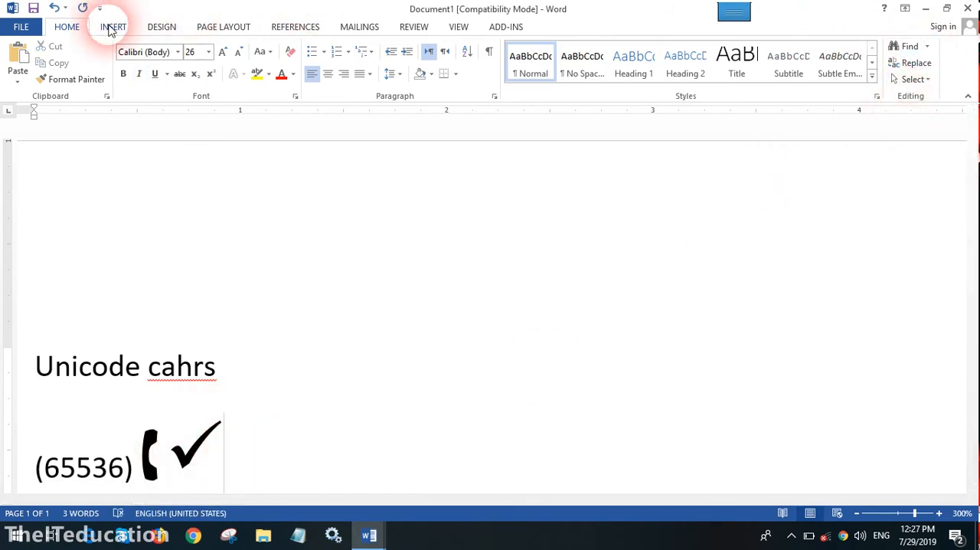
pyautogui.click(111, 28)
pyautogui.click(900, 63)
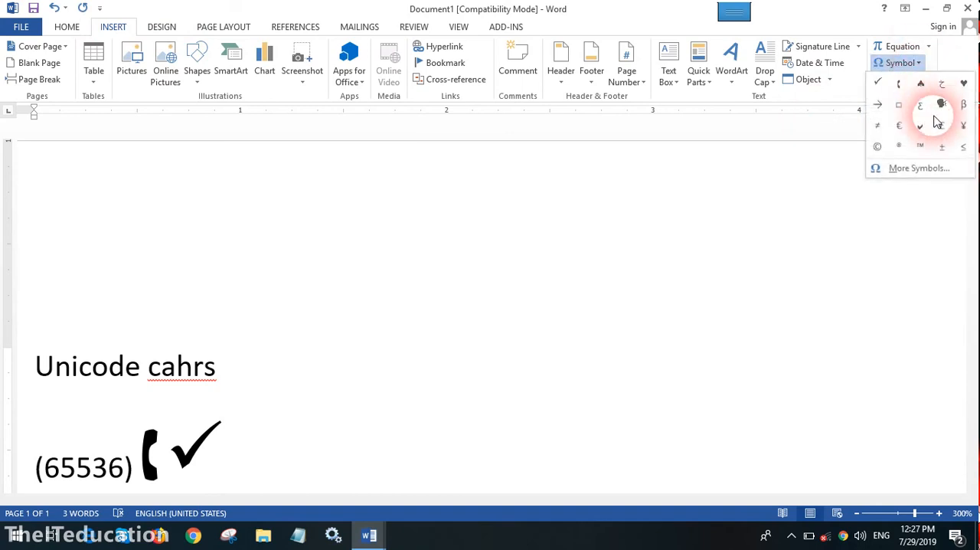
pyautogui.click(919, 169)
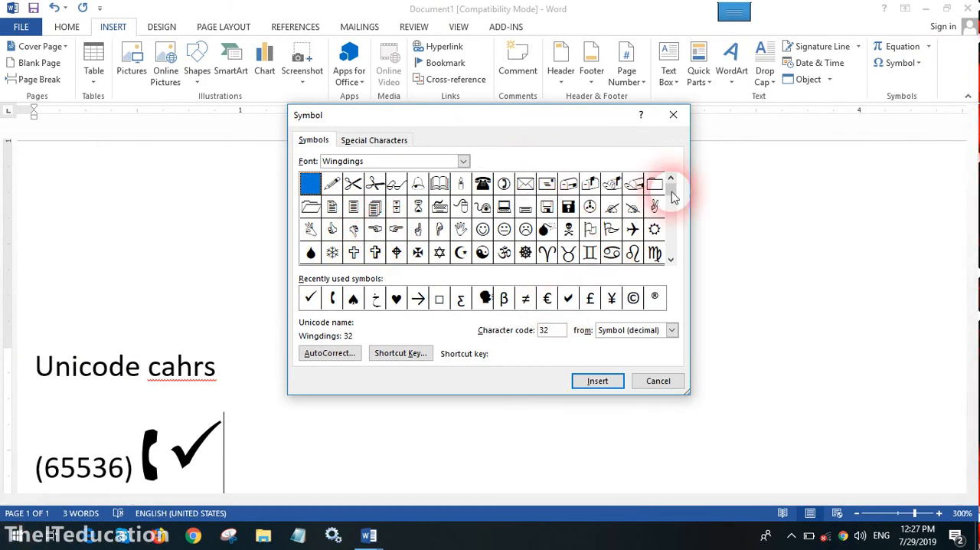
pyautogui.click(671, 259)
pyautogui.click(670, 258)
pyautogui.click(671, 259)
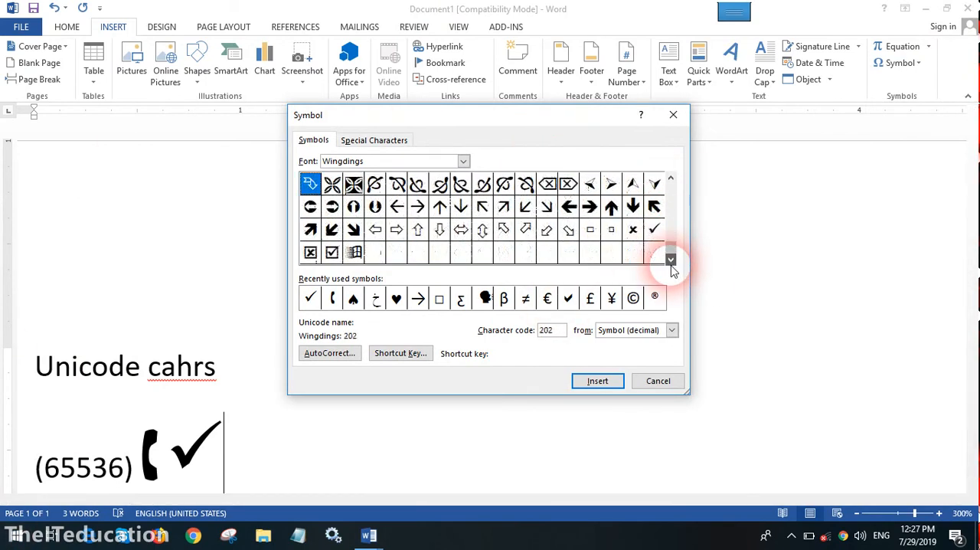
# - Switch the symbol font to Verdana and examine its characters
pyautogui.click(463, 160)
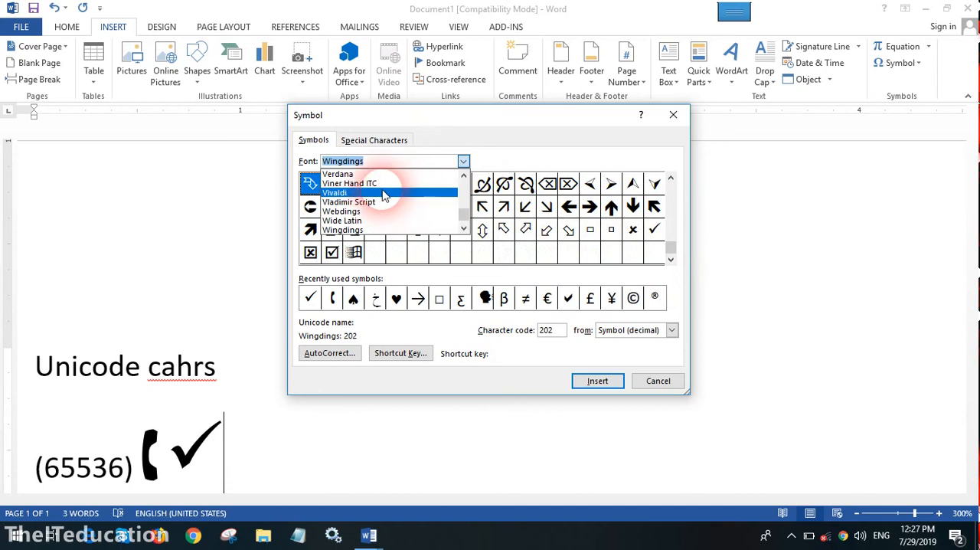
pyautogui.click(383, 177)
pyautogui.moveTo(672, 260); pyautogui.dragTo(672, 259)
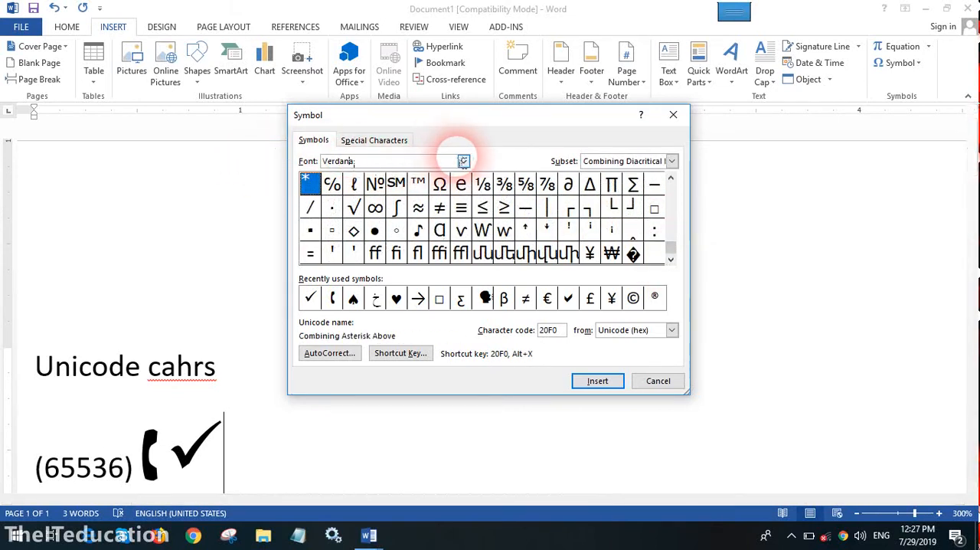
# - Switch the symbol font to Sitka Text and locate its circled number characters
pyautogui.click(463, 161)
pyautogui.click(465, 176)
pyautogui.moveTo(464, 178); pyautogui.dragTo(464, 178)
pyautogui.click(383, 196)
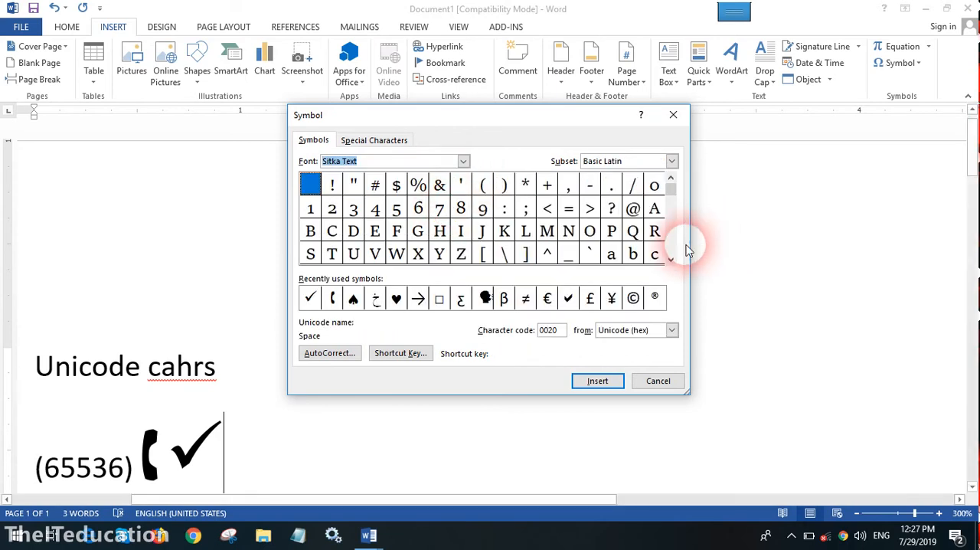
pyautogui.moveTo(671, 259); pyautogui.dragTo(671, 259)
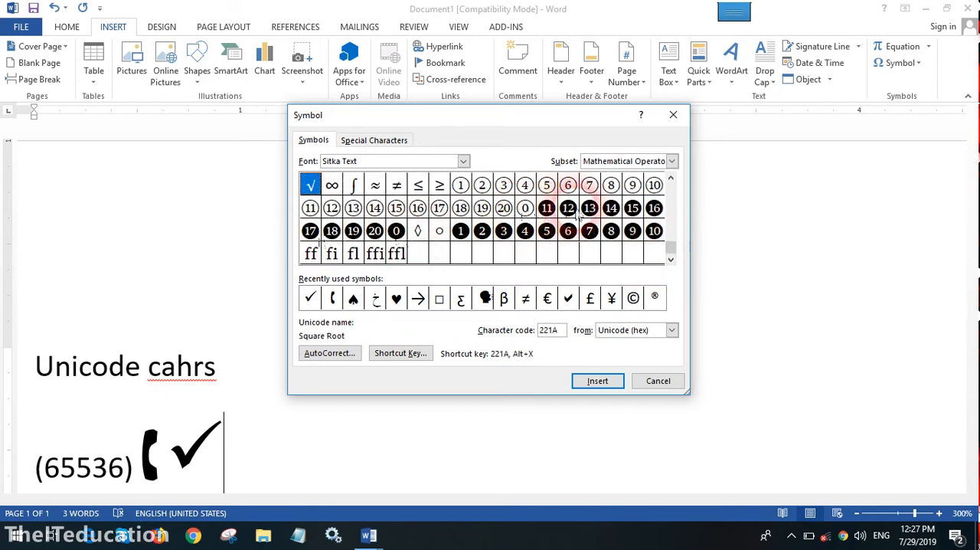
# - Insert the black circled digits 1, 2 and 3 one after another behind the check mark, and close the symbol collection
pyautogui.click(546, 207)
pyautogui.click(547, 230)
pyautogui.click(567, 230)
pyautogui.click(460, 230)
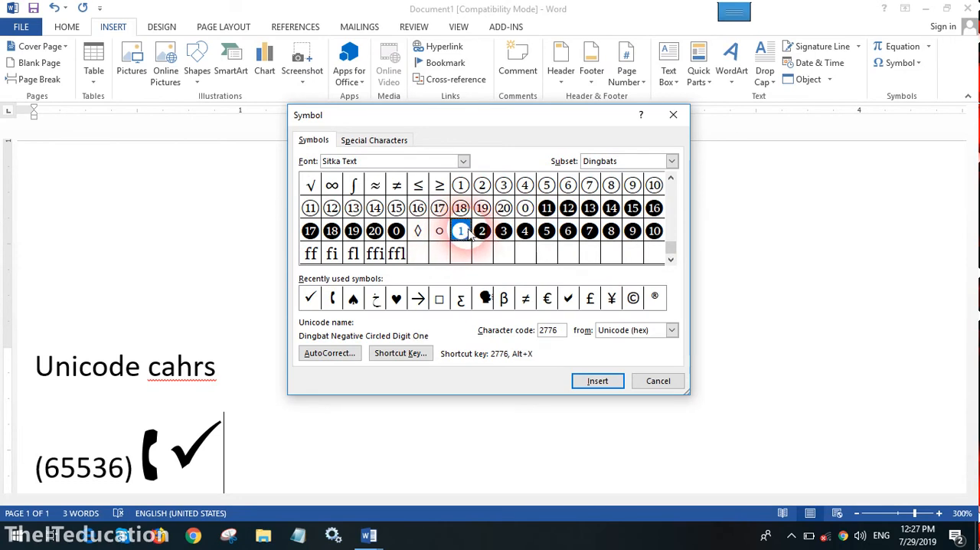
pyautogui.click(596, 380)
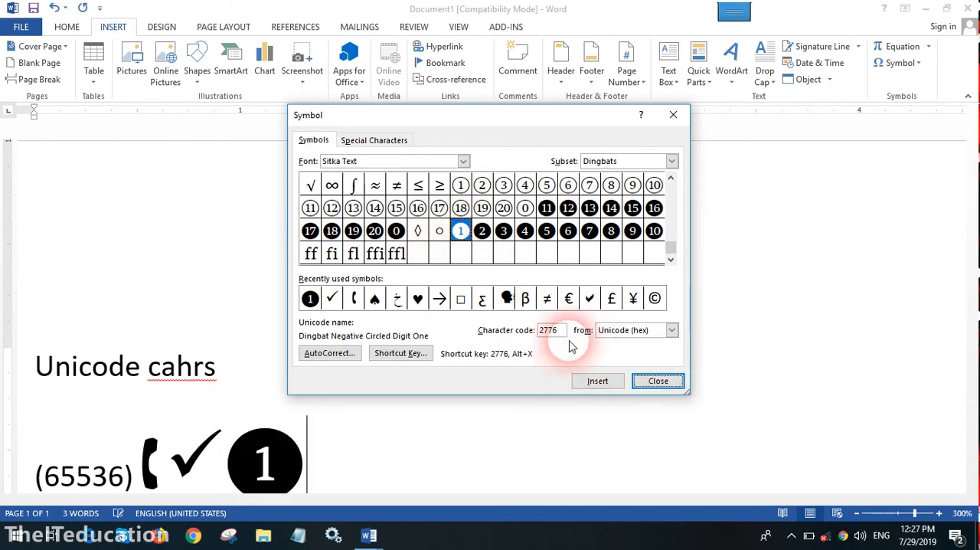
pyautogui.click(481, 231)
pyautogui.click(597, 380)
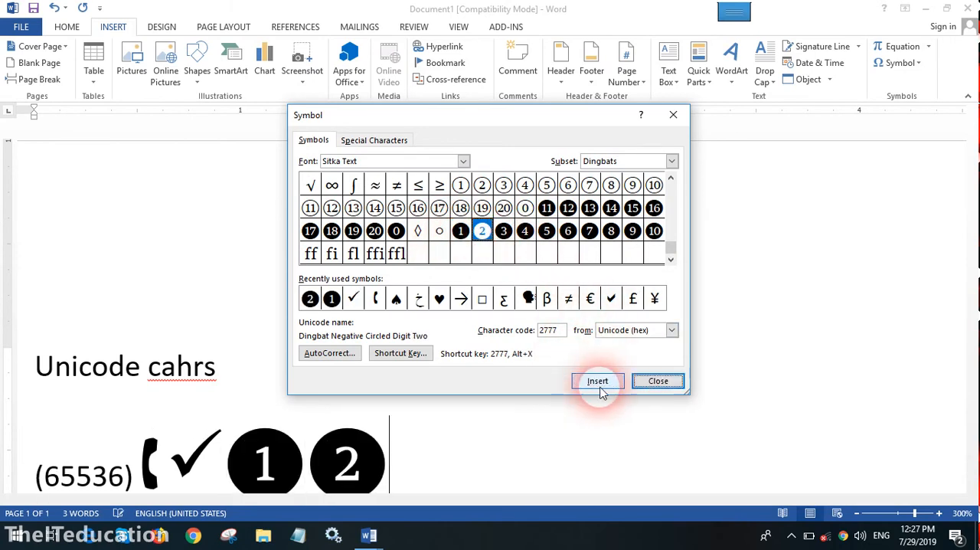
pyautogui.click(503, 230)
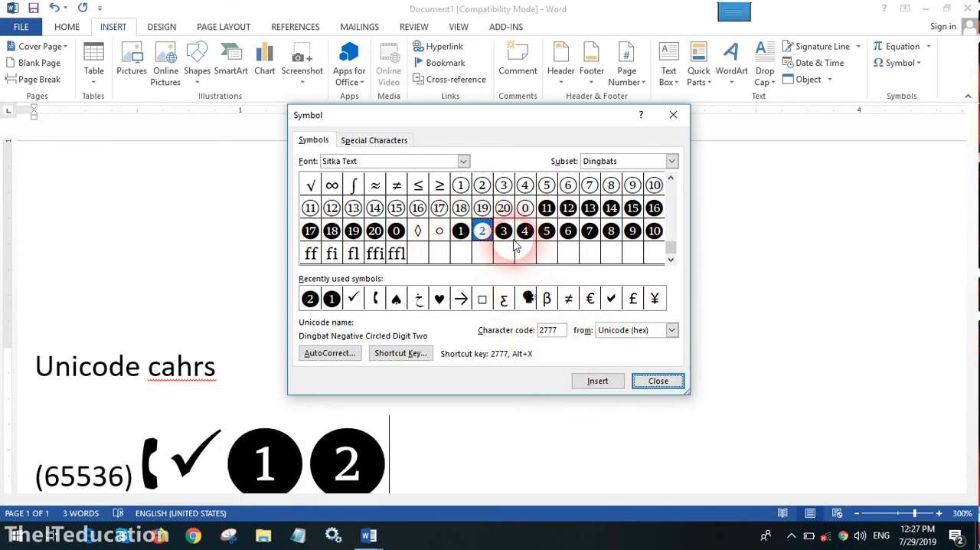
pyautogui.click(593, 381)
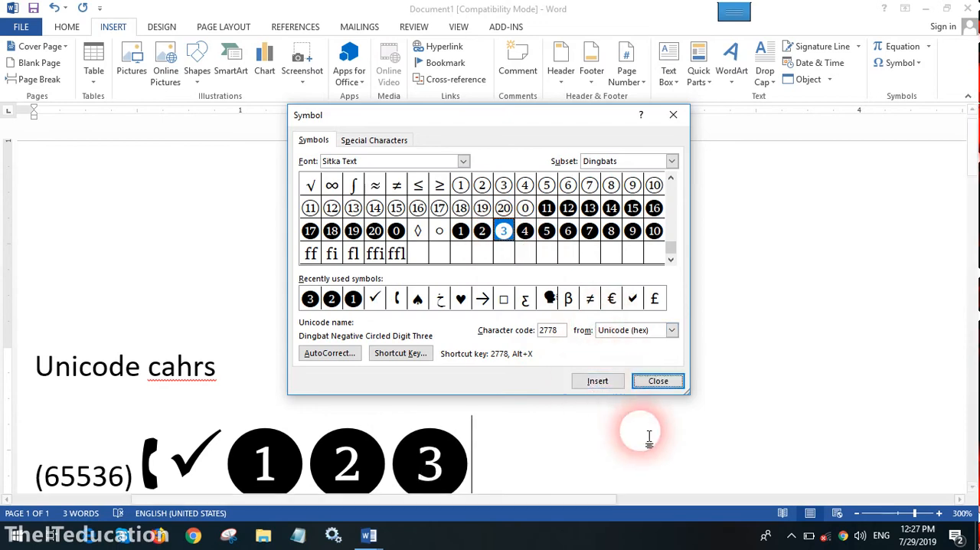
pyautogui.click(659, 381)
pyautogui.scroll(-3, 593, 441)
pyautogui.scroll(4, 597, 443)
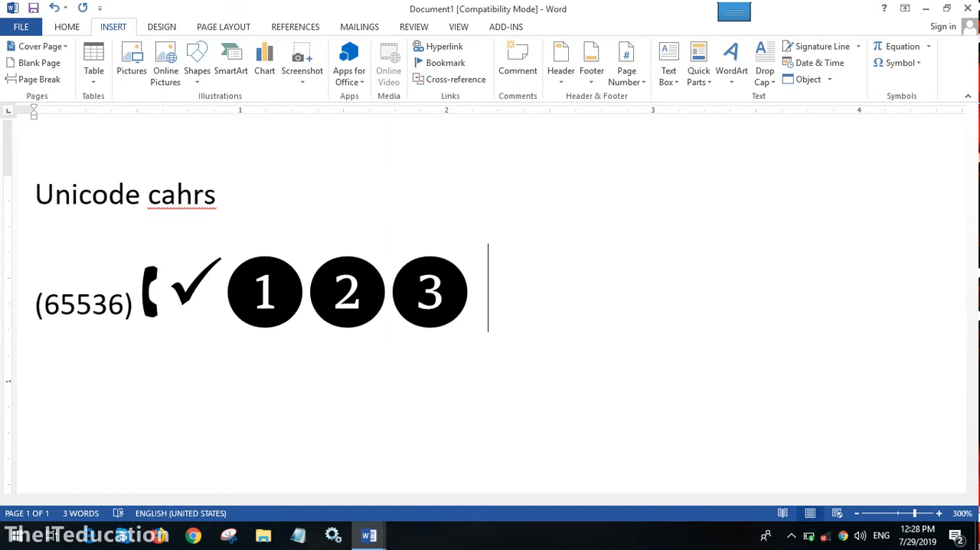
# - Assign Ctrl+Shift+T to the recently used Wingdings check mark and use it to insert a check mark after the circled 3
pyautogui.click(902, 63)
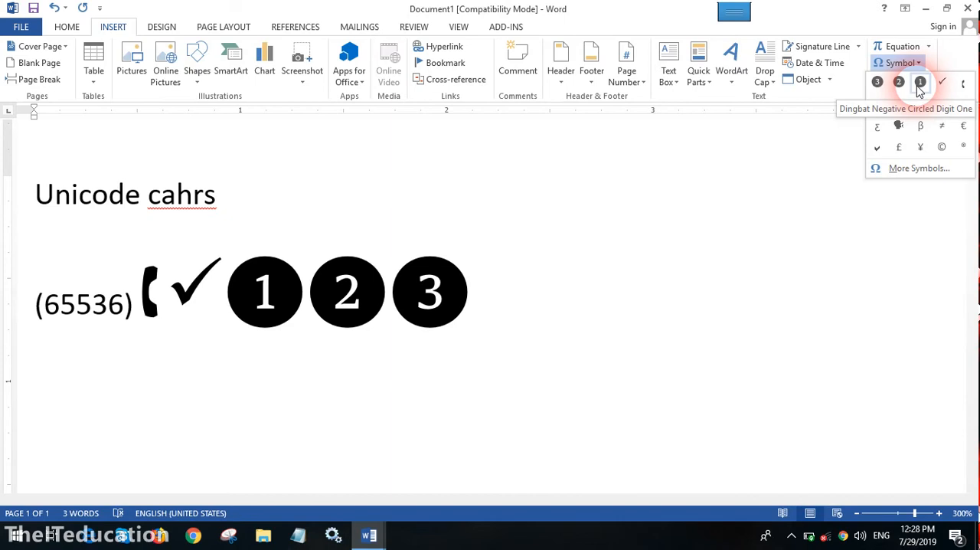
pyautogui.click(919, 168)
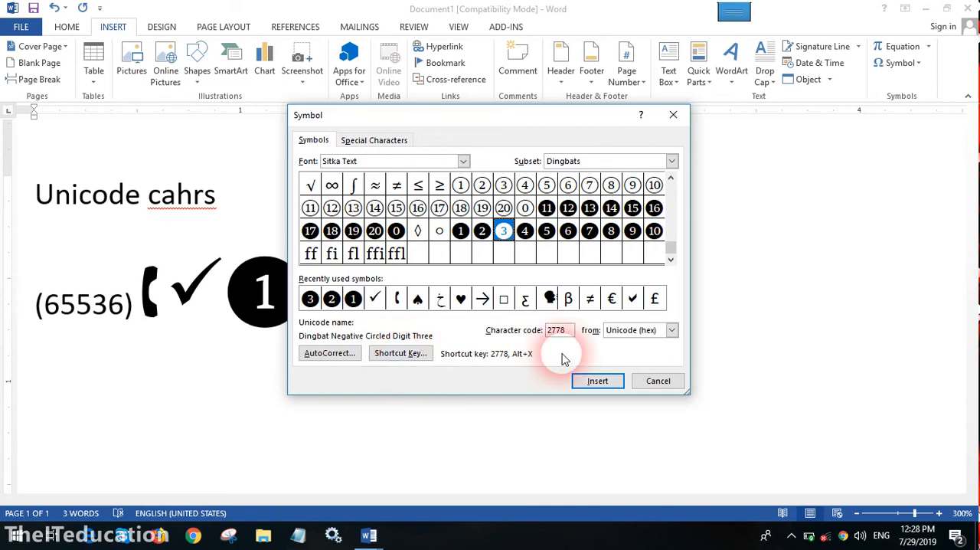
pyautogui.click(671, 181)
pyautogui.moveTo(671, 180); pyautogui.dragTo(670, 181)
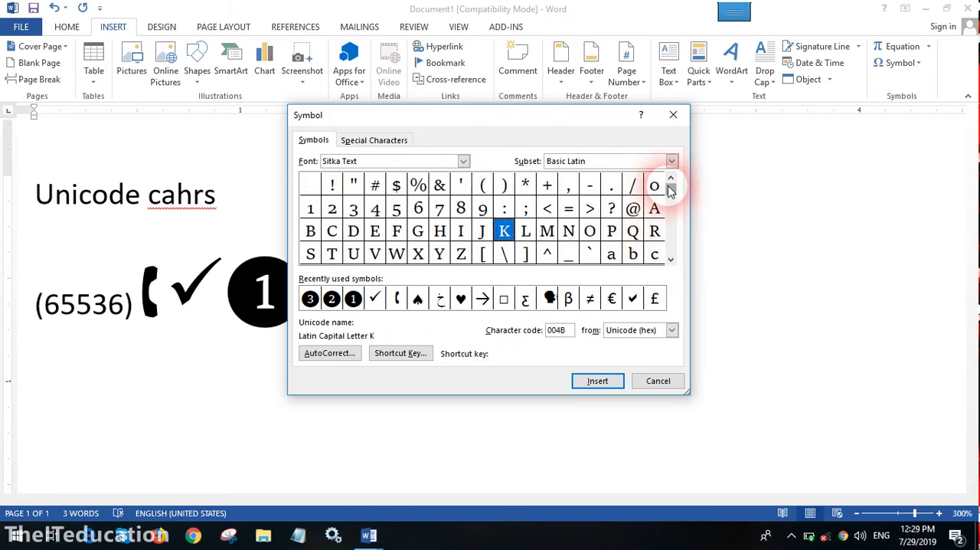
pyautogui.click(375, 299)
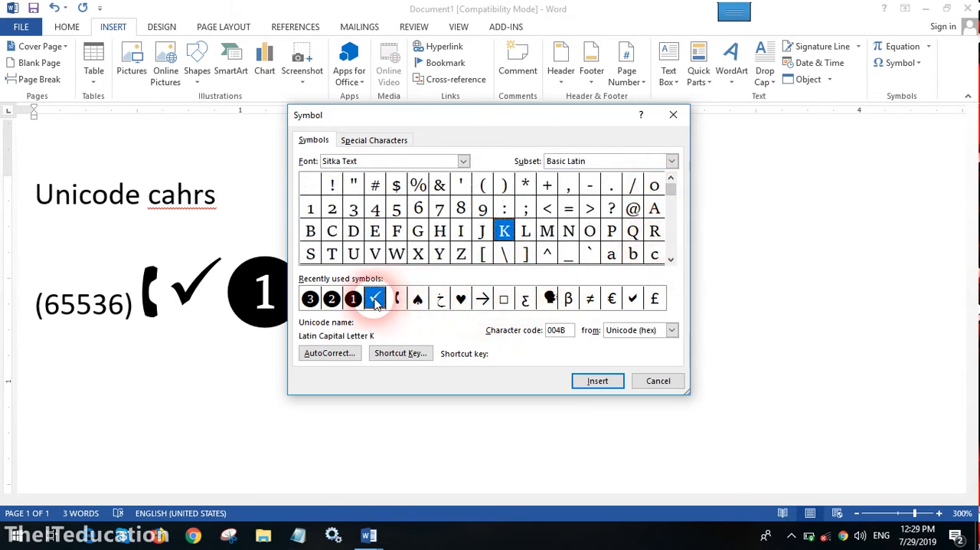
pyautogui.click(392, 353)
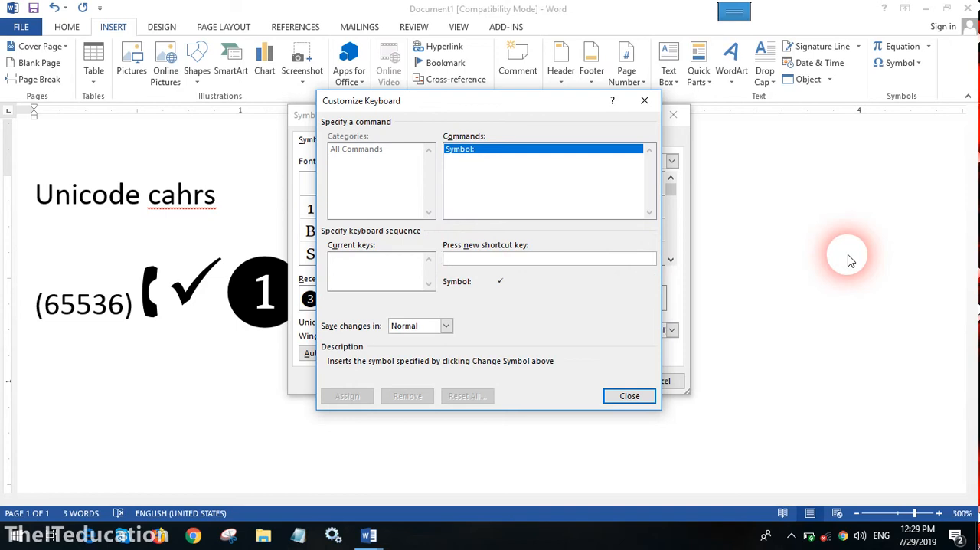
pyautogui.hotkey('ctrl', 'shift', 't')
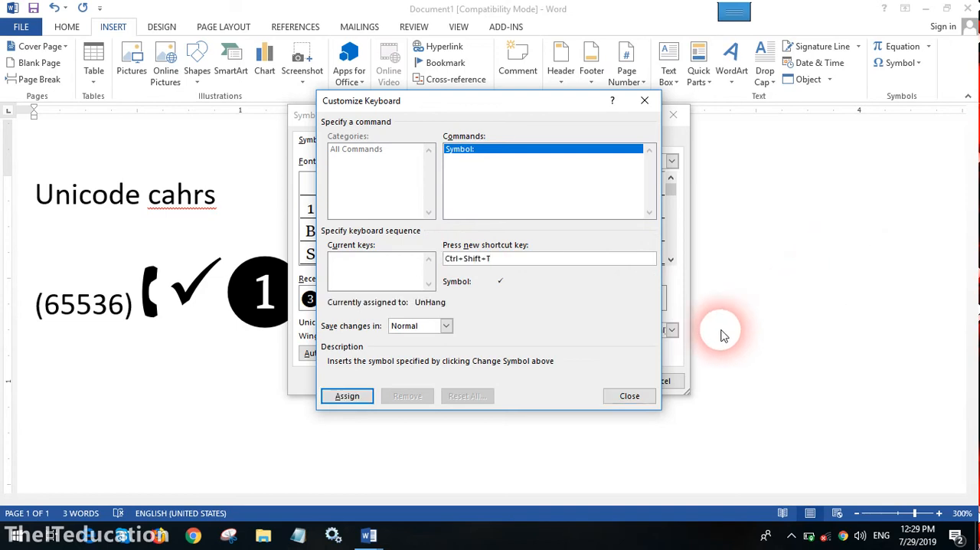
pyautogui.click(341, 397)
pyautogui.click(629, 396)
pyautogui.click(657, 381)
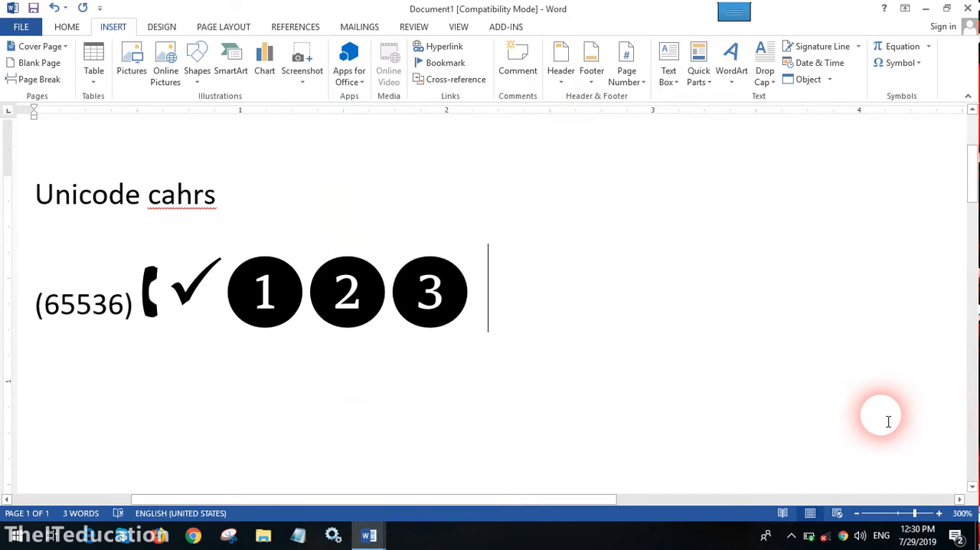
pyautogui.hotkey('ctrl', 'shift', 't')
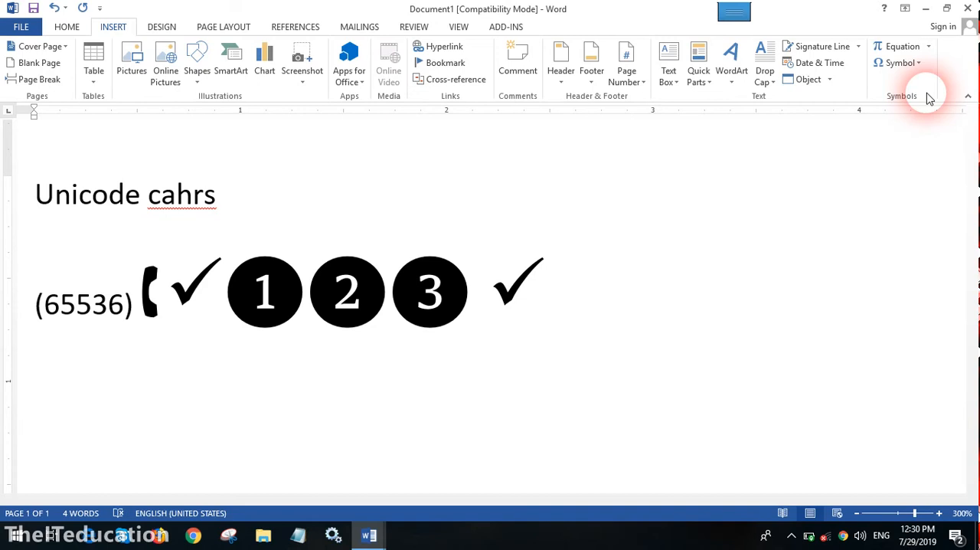
# - Copy the "Unicode cahrs" line and paste it on a new line below the row of symbols
pyautogui.click(73, 201)
pyautogui.tripleClick(73, 201)
pyautogui.rightClick(74, 197)
pyautogui.click(130, 227)
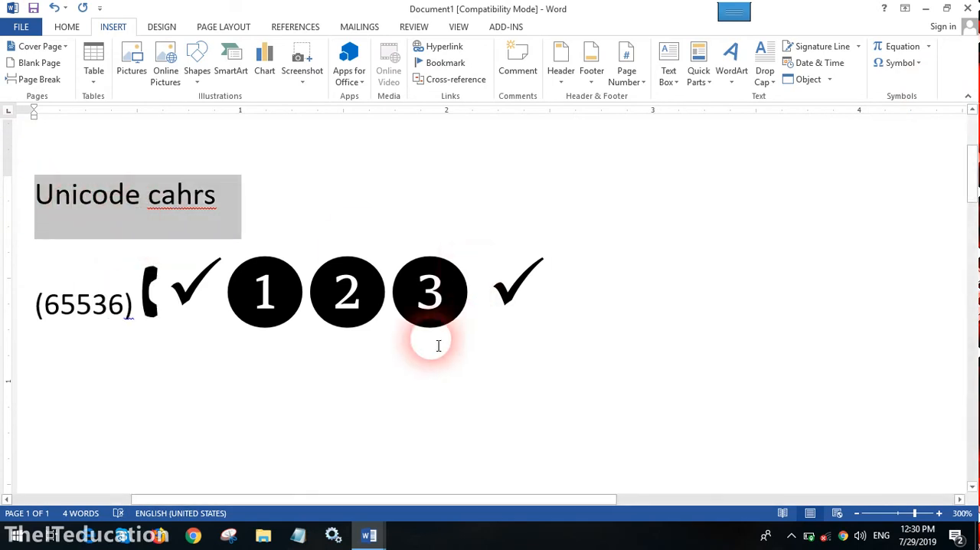
pyautogui.click(438, 345)
pyautogui.click(580, 291)
pyautogui.press('Return')
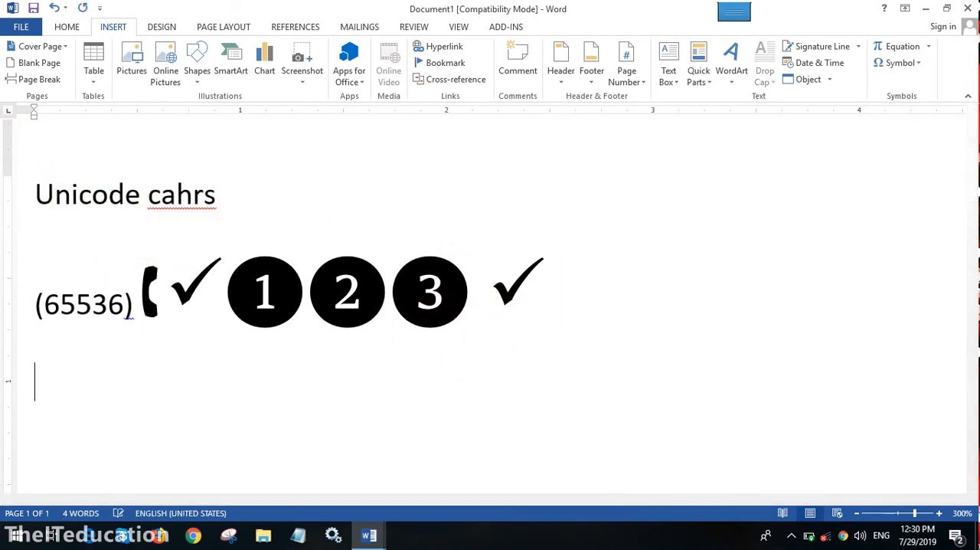
pyautogui.hotkey('ctrl', 'v')
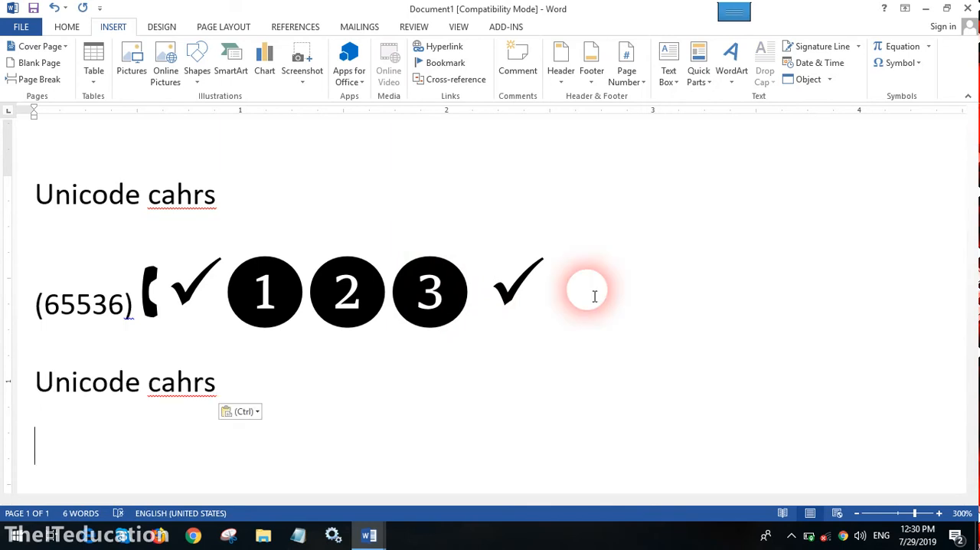
# - Assign the key combination Ctrl+V to the black circled number 12 symbol in Sitka Text
pyautogui.click(904, 63)
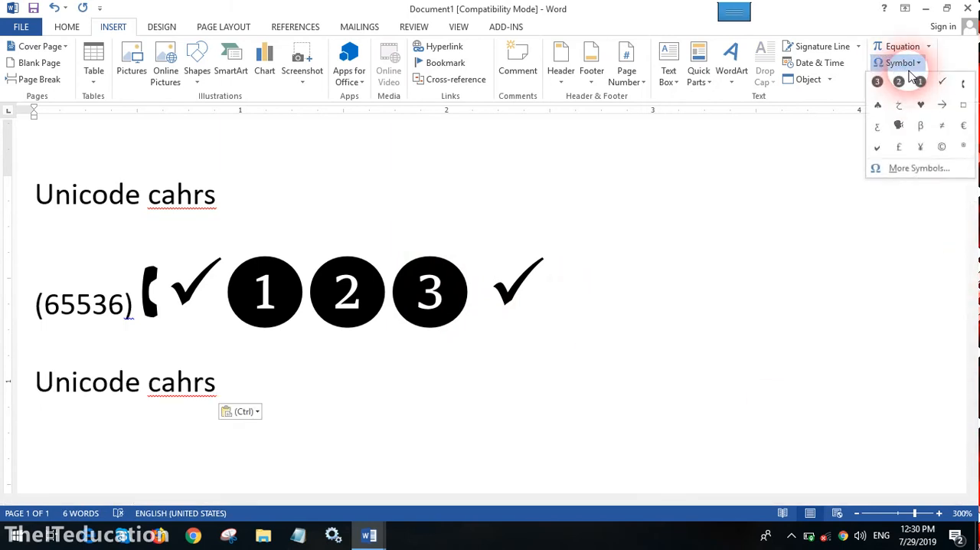
pyautogui.click(915, 168)
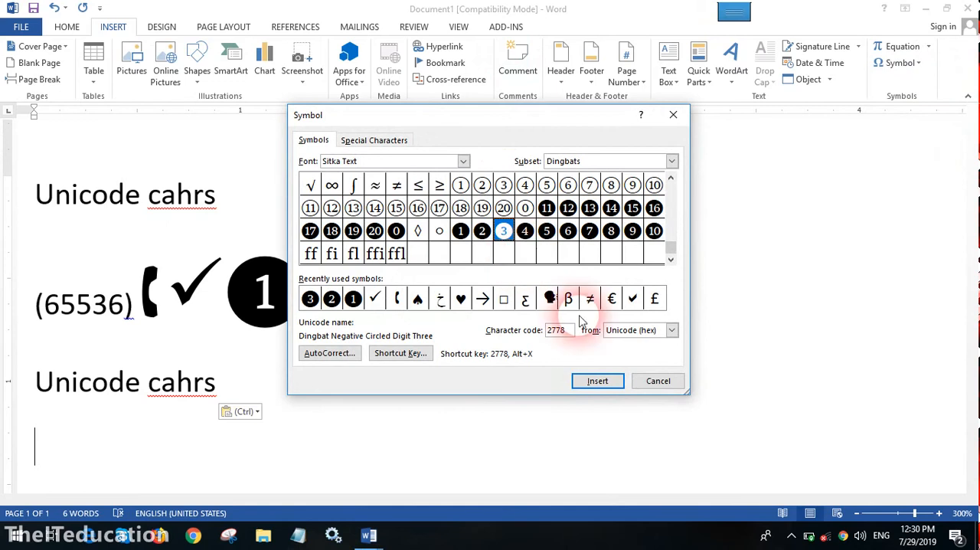
pyautogui.click(568, 207)
pyautogui.click(399, 353)
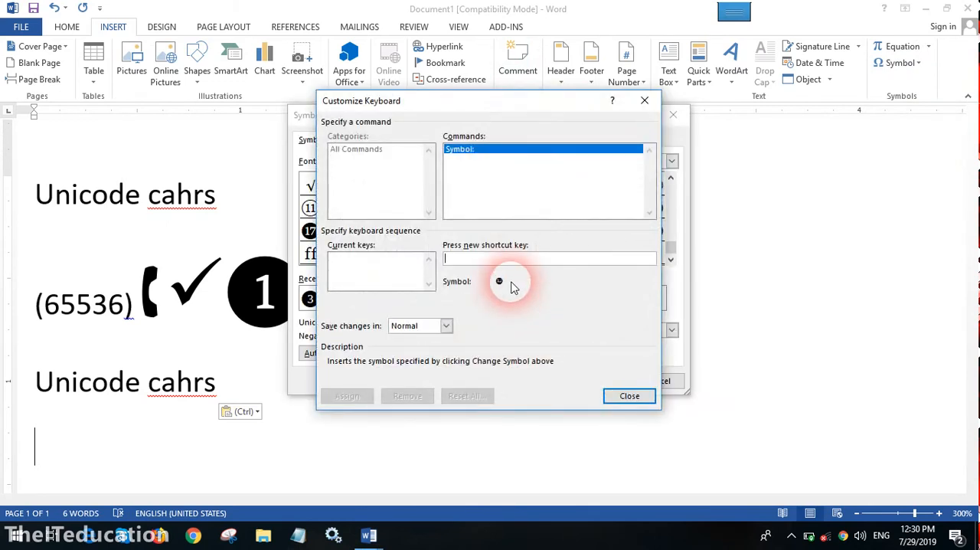
pyautogui.hotkey('ctrl', 'v')
pyautogui.click(349, 396)
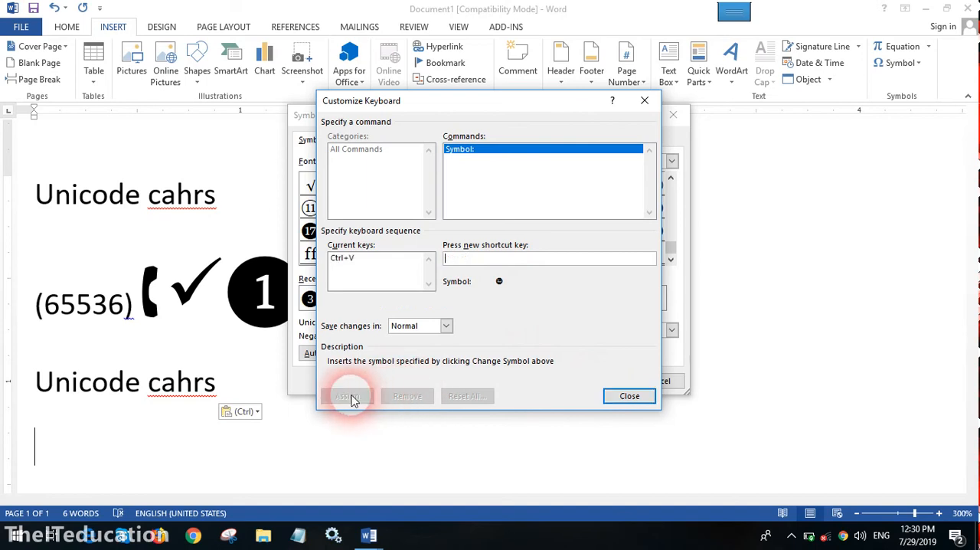
pyautogui.click(619, 397)
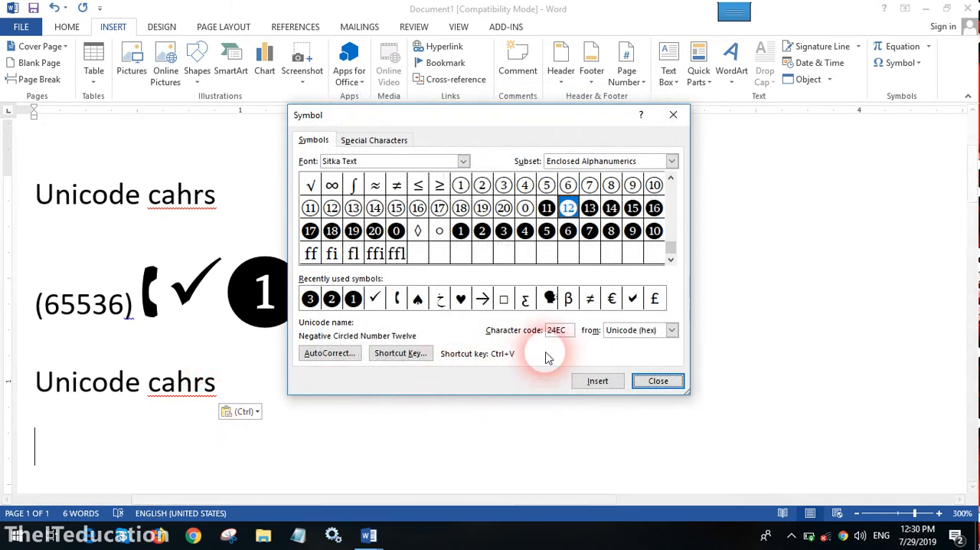
pyautogui.click(658, 381)
# - Copy the (65536) symbol line and insert the black circled 12 through its Ctrl+V assignment on the empty line below the second "Unicode cahrs"
pyautogui.click(117, 196)
pyautogui.doubleClick(121, 199)
pyautogui.tripleClick(46, 272)
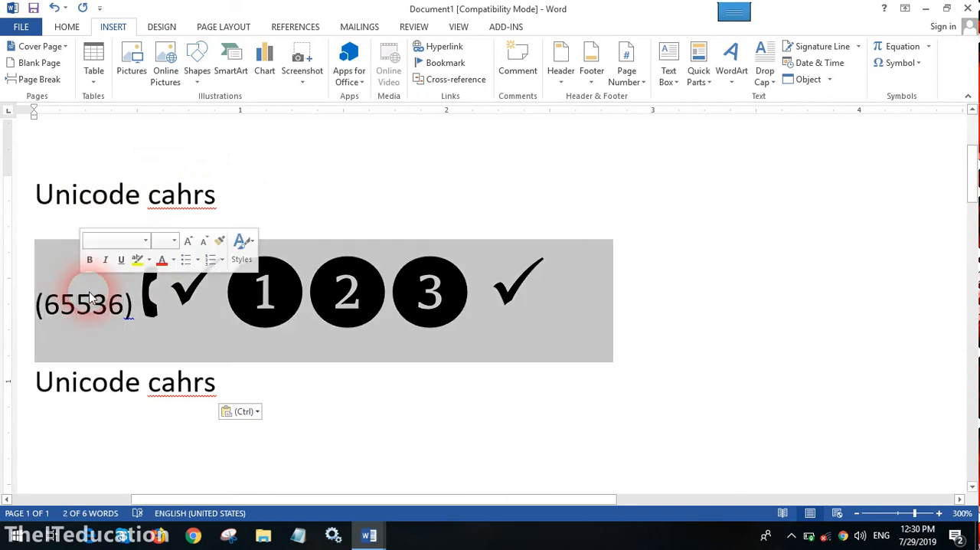
pyautogui.rightClick(90, 293)
pyautogui.click(125, 317)
pyautogui.click(74, 409)
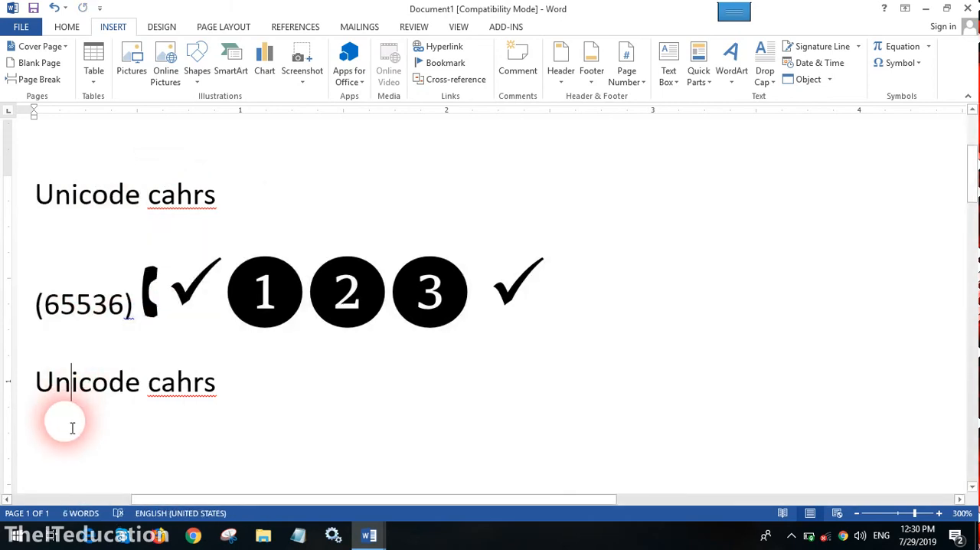
pyautogui.click(73, 452)
pyautogui.write('⓬')
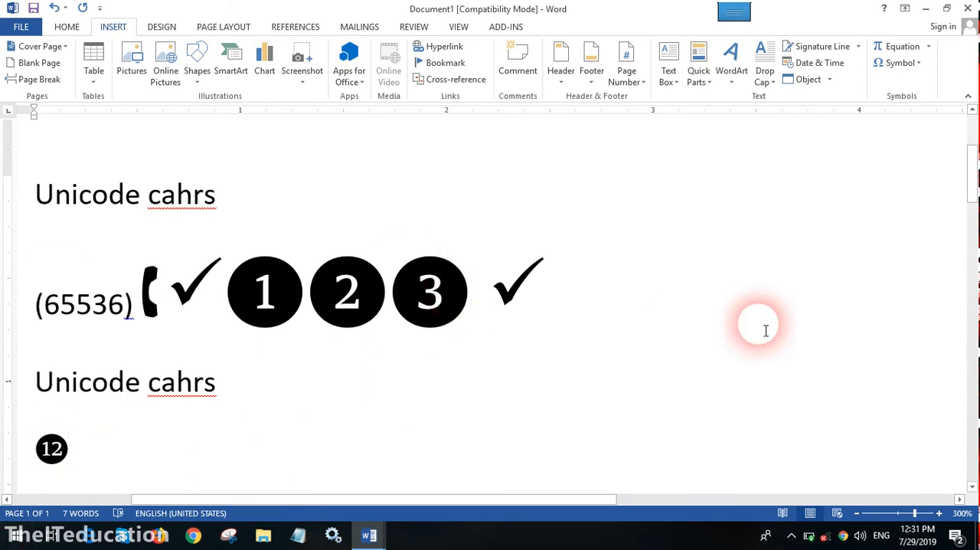
# - Remove the Ctrl+V assignment from the black circled number 12 symbol and close the symbol collection
pyautogui.click(904, 63)
pyautogui.click(911, 171)
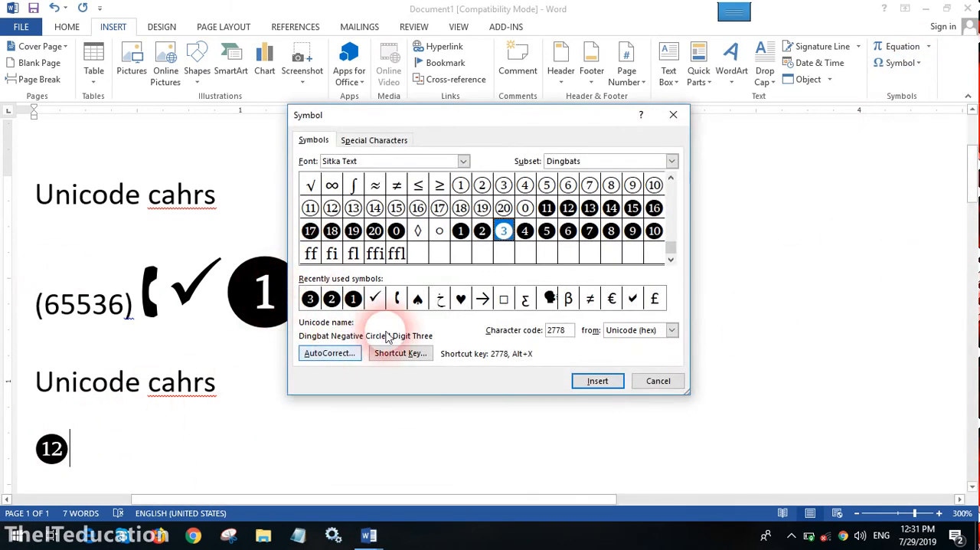
pyautogui.click(569, 214)
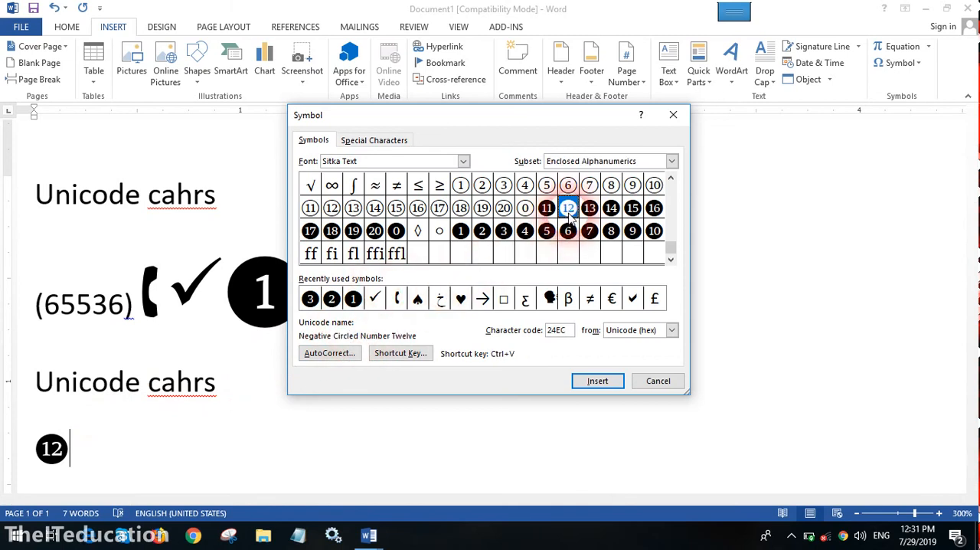
pyautogui.click(394, 357)
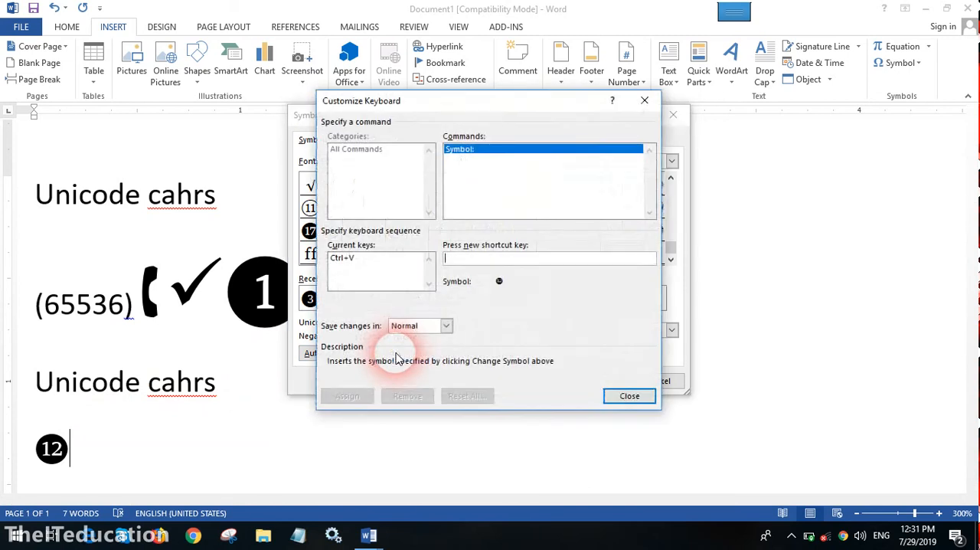
pyautogui.click(347, 259)
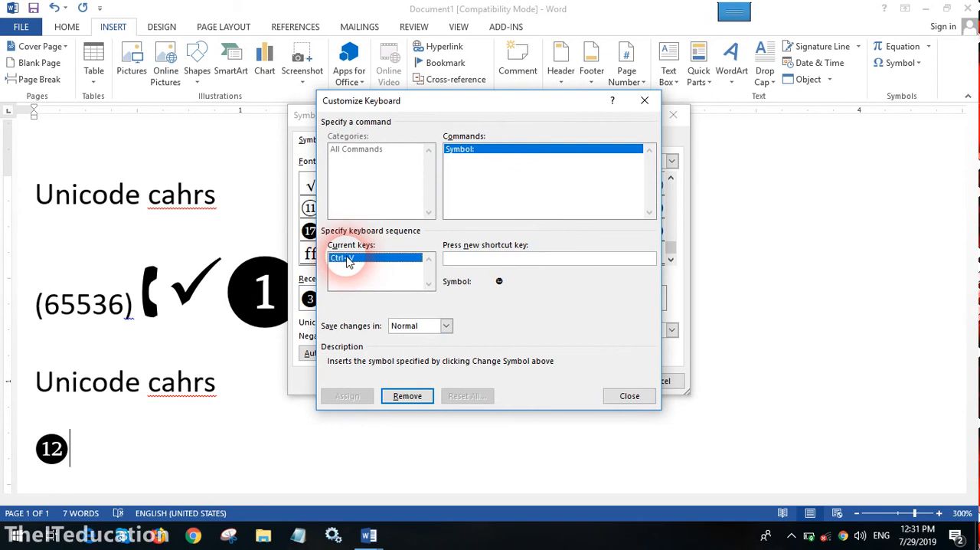
pyautogui.click(408, 398)
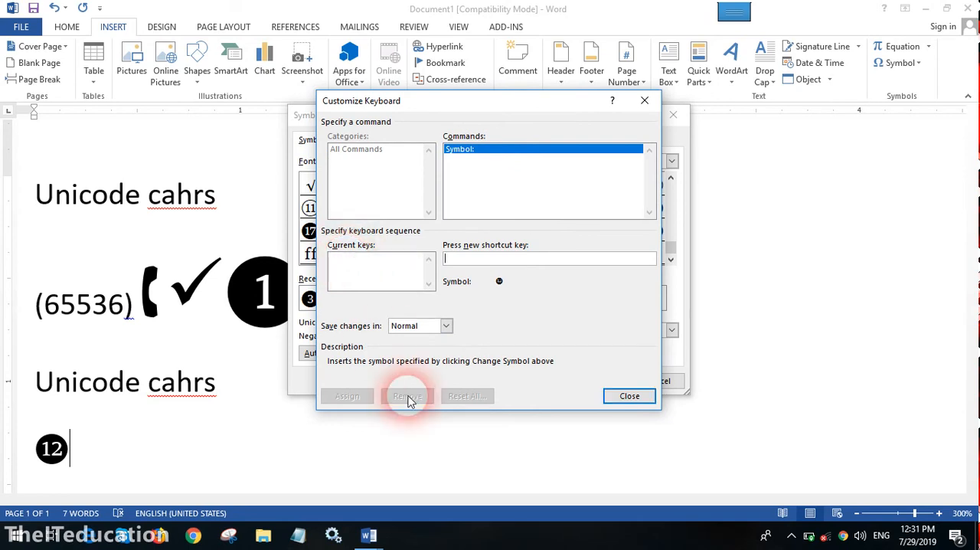
pyautogui.click(609, 396)
pyautogui.click(683, 389)
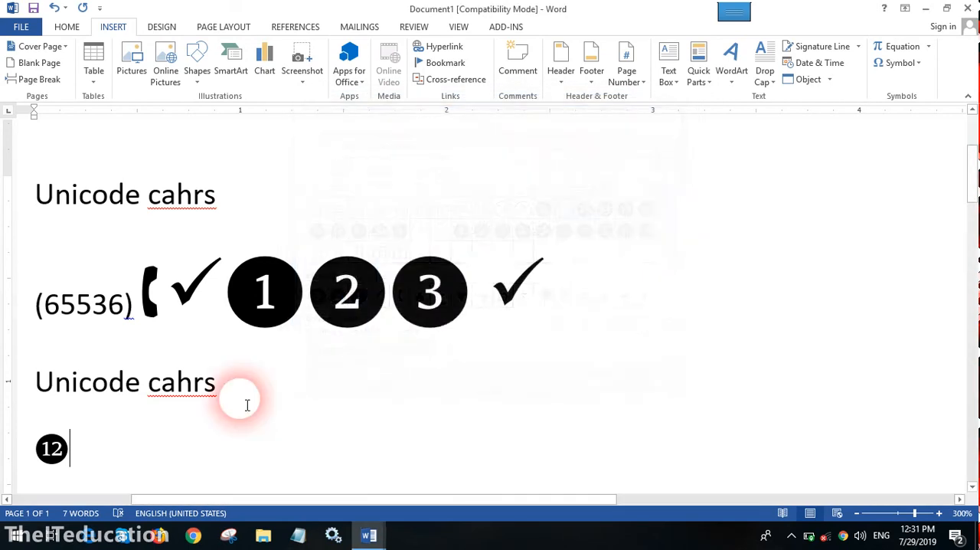
# - Paste the copied (65536) symbol line on a new line below the circled 12
pyautogui.press('Return')
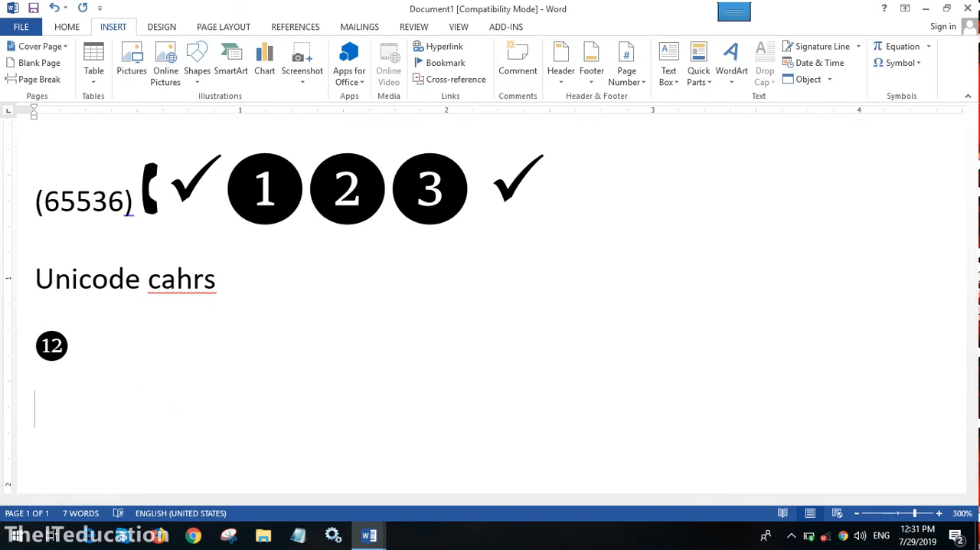
pyautogui.click(203, 401)
pyautogui.hotkey('ctrl', 'v')
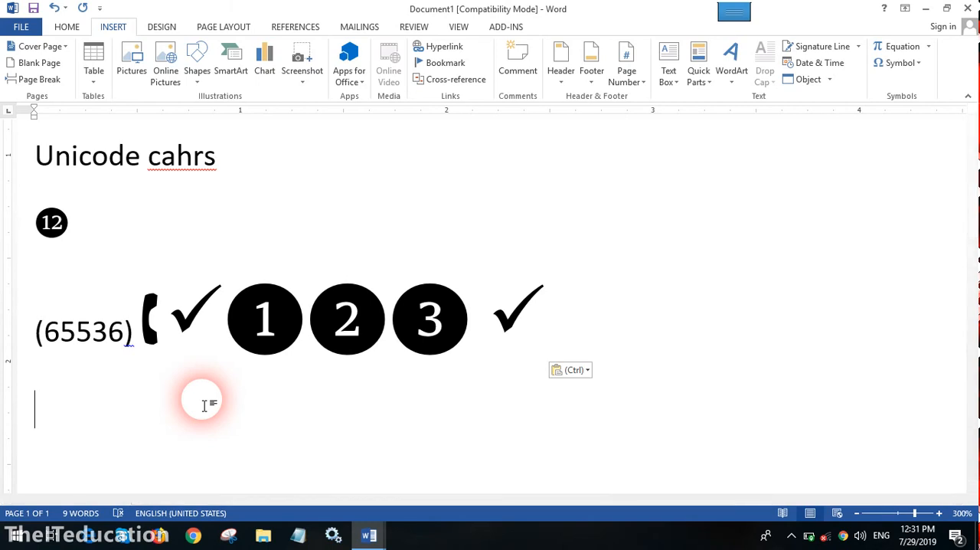
# - Delete all of the document's content, including the "Unicode cahrs" text and the symbol lines
pyautogui.moveTo(203, 405); pyautogui.dragTo(59, 268)
pyautogui.write('U')
pyautogui.press('BackSpace')
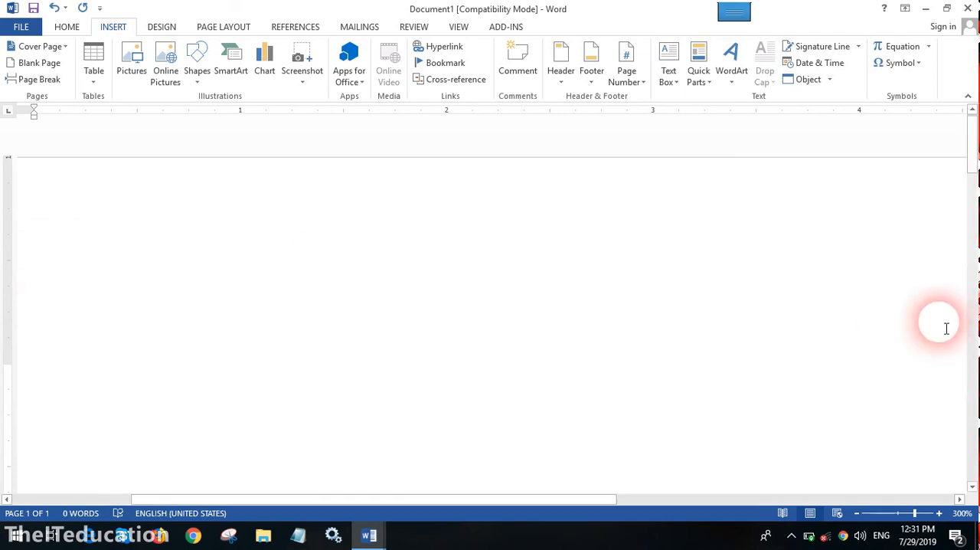
# - Insert a blank equation and try to delete its placeholder from the page
pyautogui.click(923, 52)
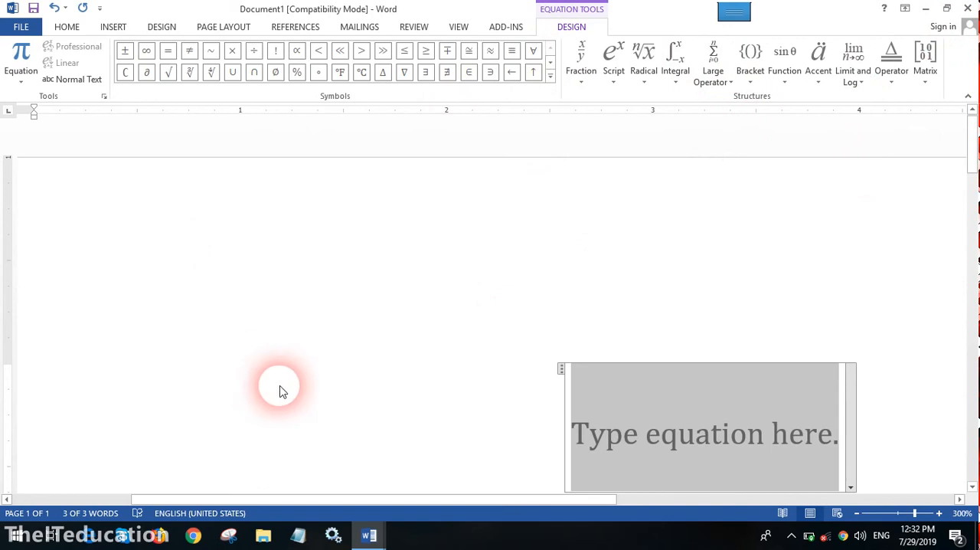
pyautogui.click(296, 368)
pyautogui.doubleClick(296, 367)
pyautogui.tripleClick(293, 407)
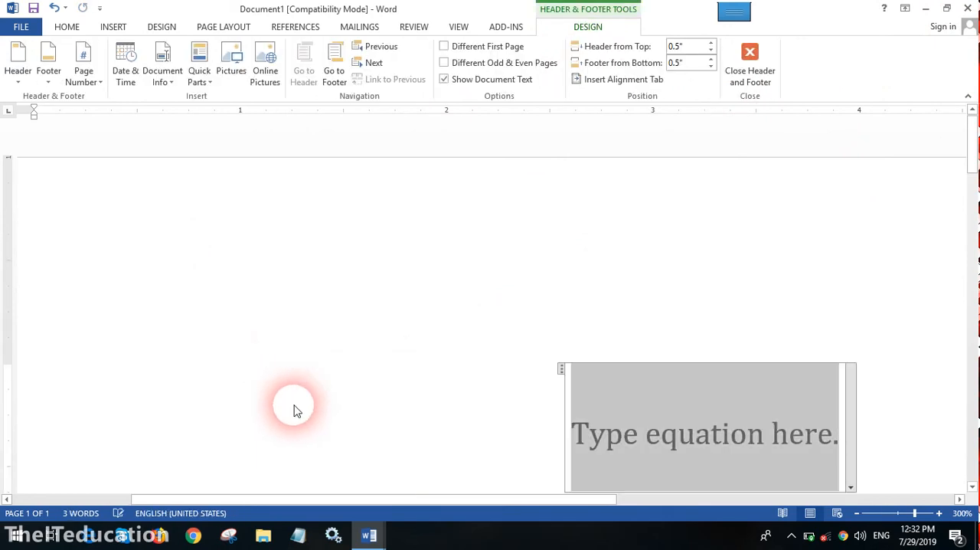
pyautogui.press('Delete')
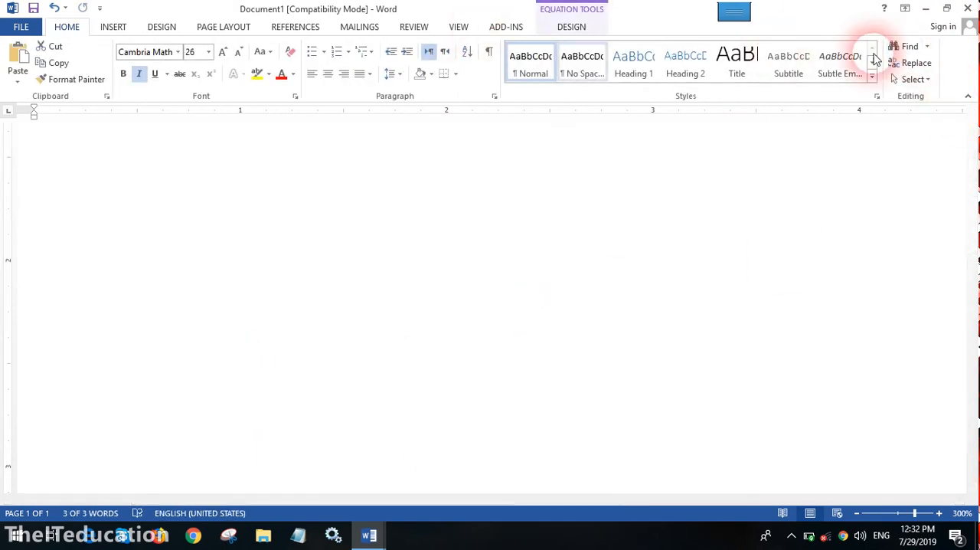
# - Insert the built-in Binomial Theorem equation from the equation gallery
pyautogui.click(112, 27)
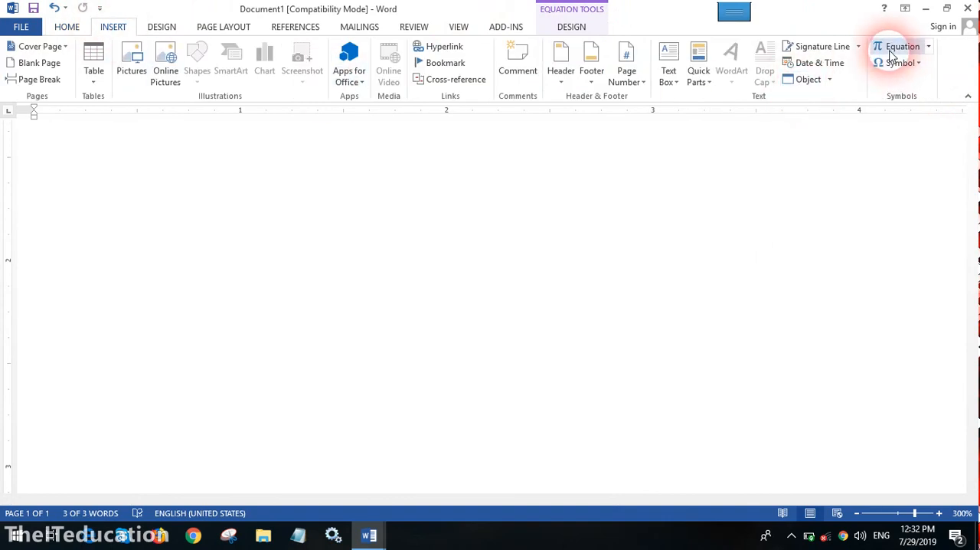
pyautogui.click(929, 47)
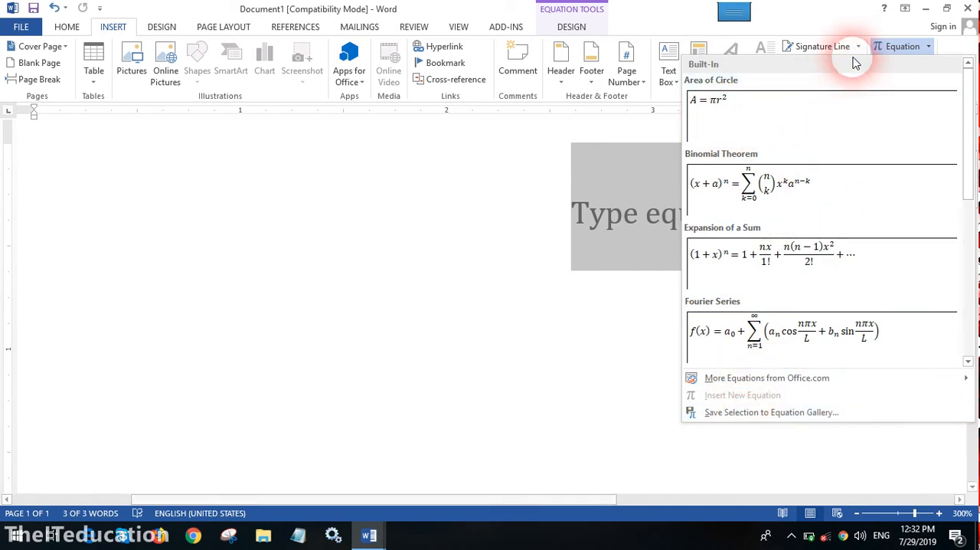
pyautogui.click(899, 47)
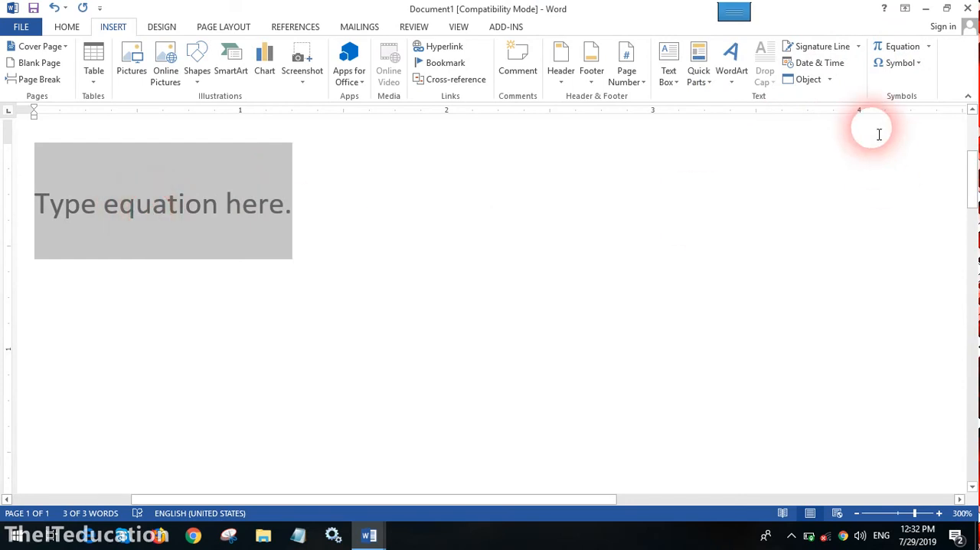
pyautogui.click(929, 48)
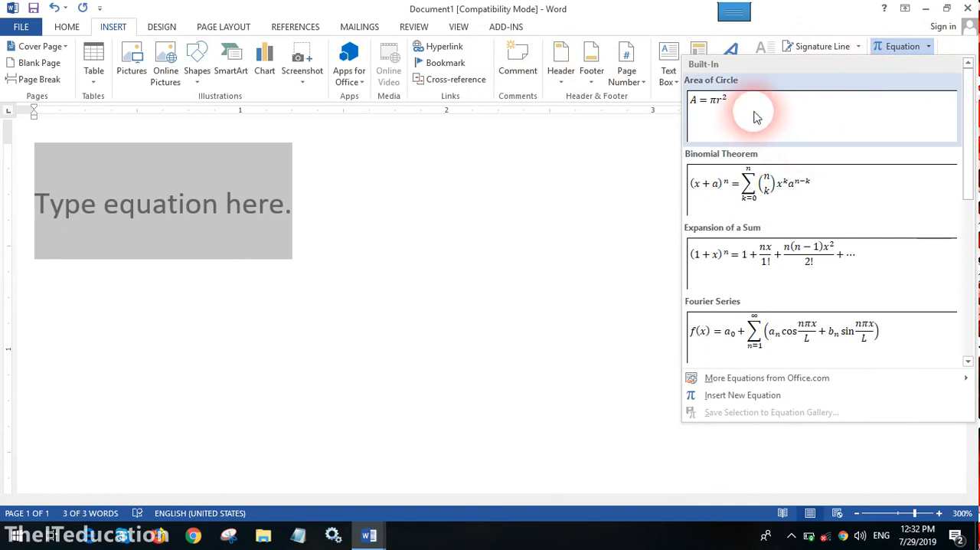
pyautogui.click(741, 160)
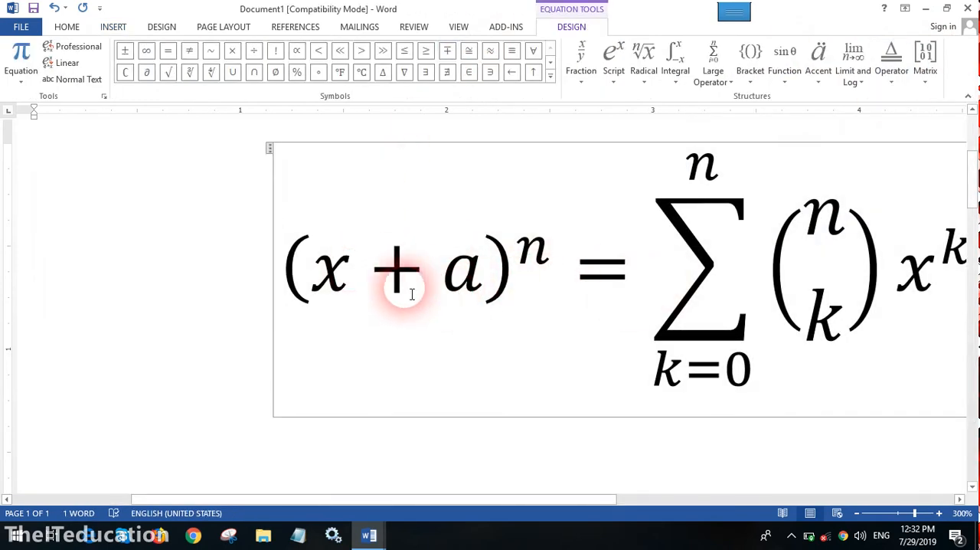
# - Select individual parts of the Binomial Theorem equation, then delete the whole equation
pyautogui.moveTo(328, 280); pyautogui.dragTo(516, 280)
pyautogui.click(693, 316)
pyautogui.click(704, 200)
pyautogui.click(534, 258)
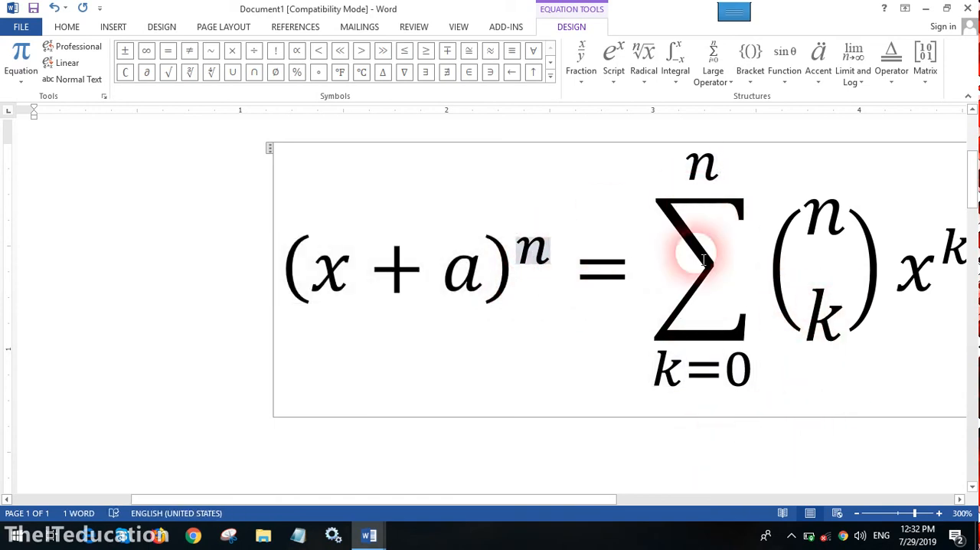
pyautogui.click(270, 153)
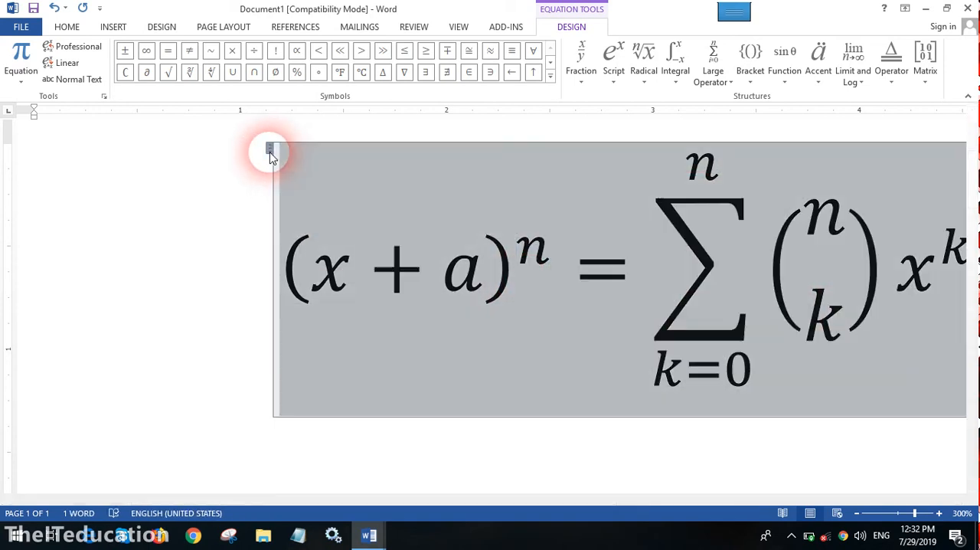
pyautogui.press('Delete')
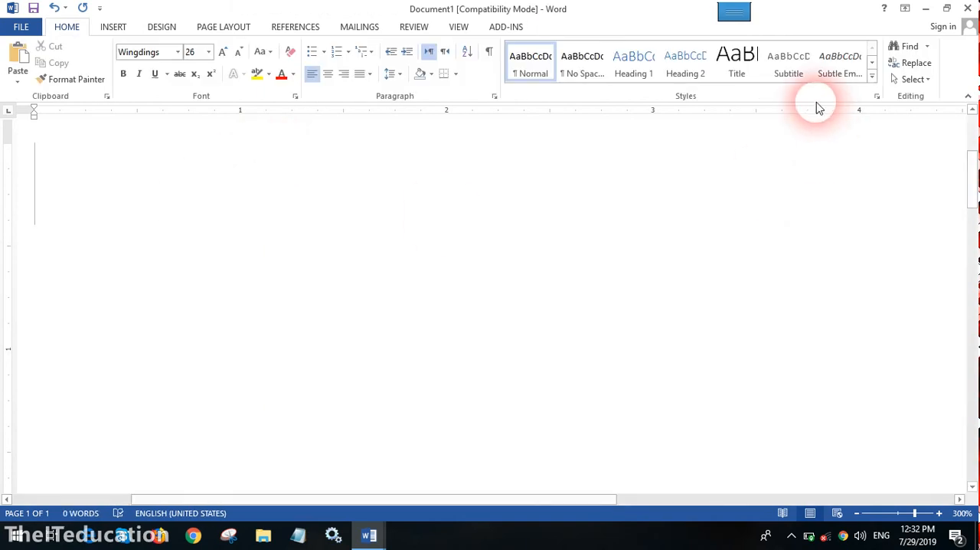
# - Insert a new blank equation in the empty document
pyautogui.click(125, 32)
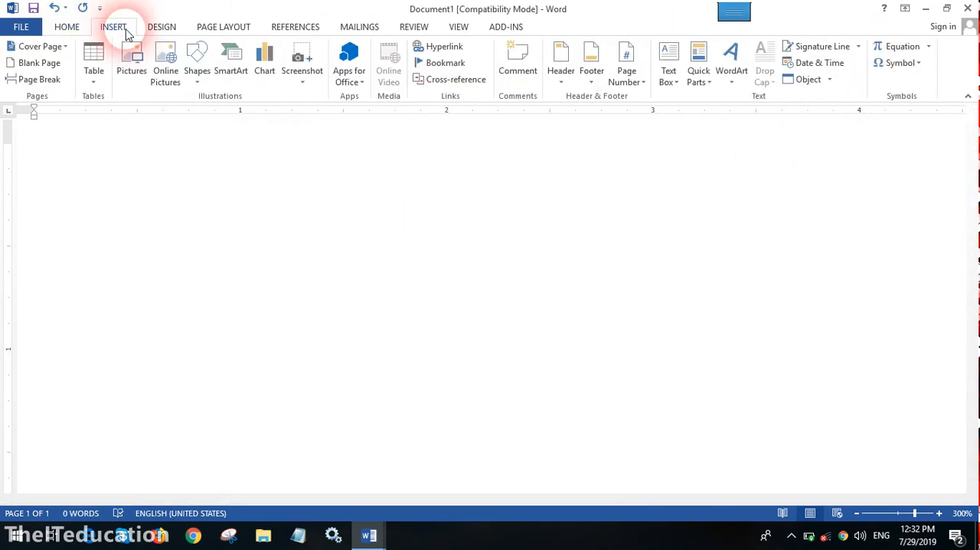
pyautogui.click(930, 47)
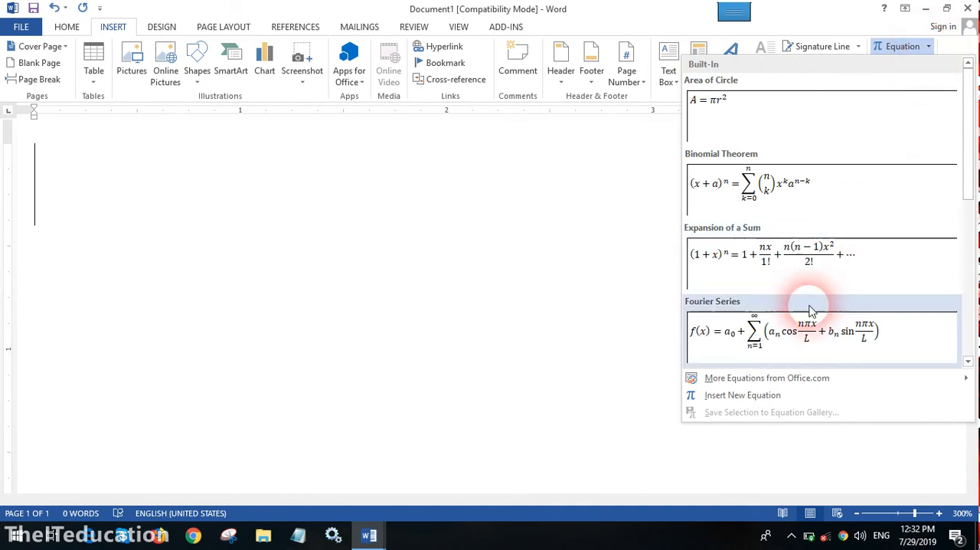
pyautogui.click(742, 395)
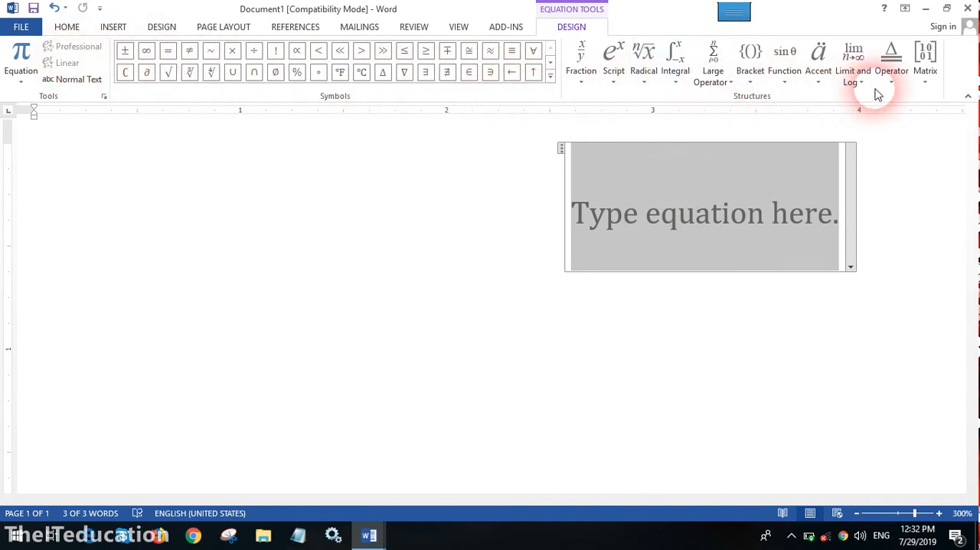
# - Add a stacked fraction to the equation with 5 as the numerator and 3 as the denominator
pyautogui.click(587, 87)
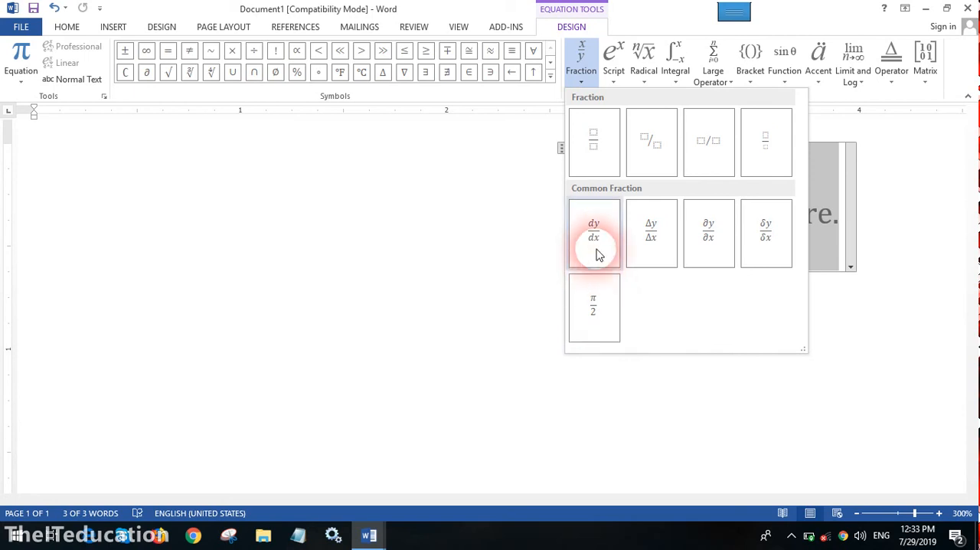
pyautogui.click(595, 159)
pyautogui.click(696, 190)
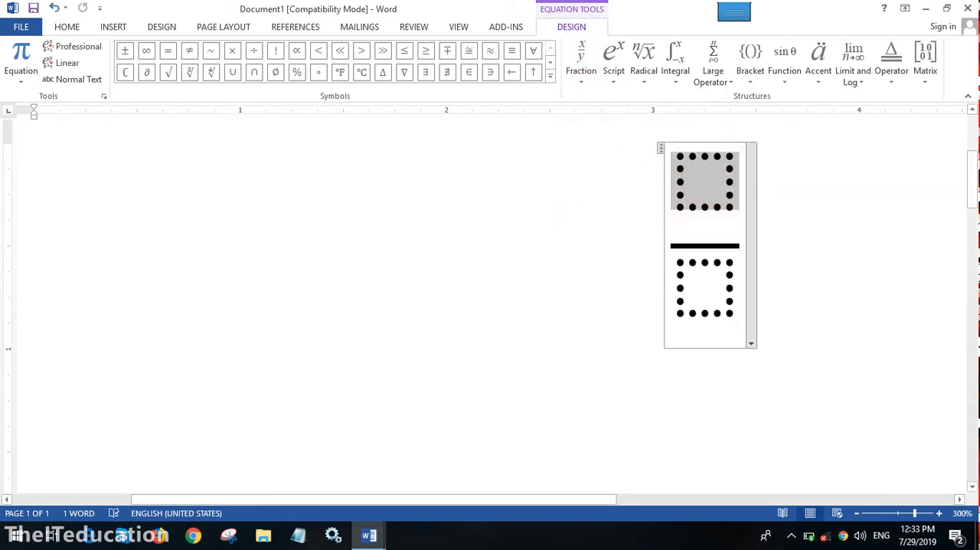
pyautogui.write('5')
pyautogui.click(702, 285)
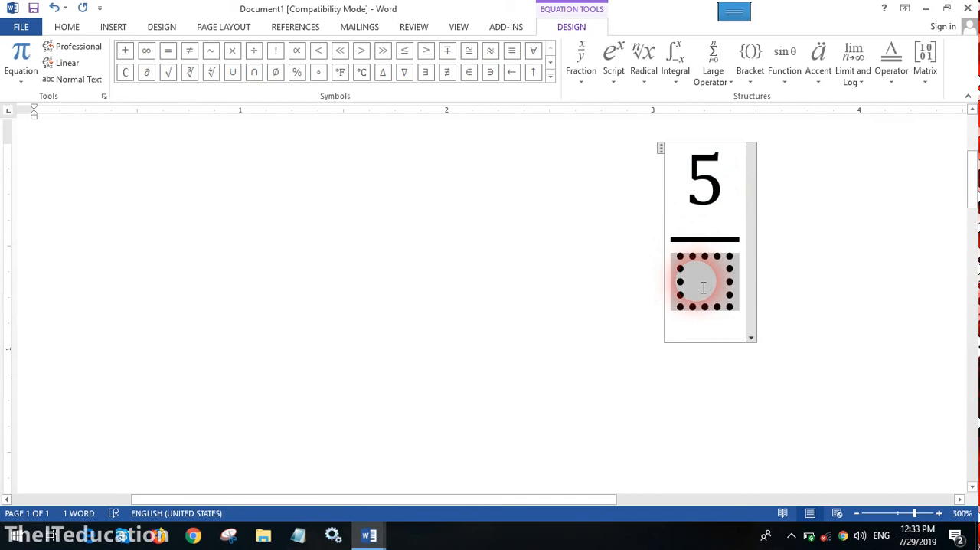
pyautogui.write('3')
pyautogui.doubleClick(700, 278)
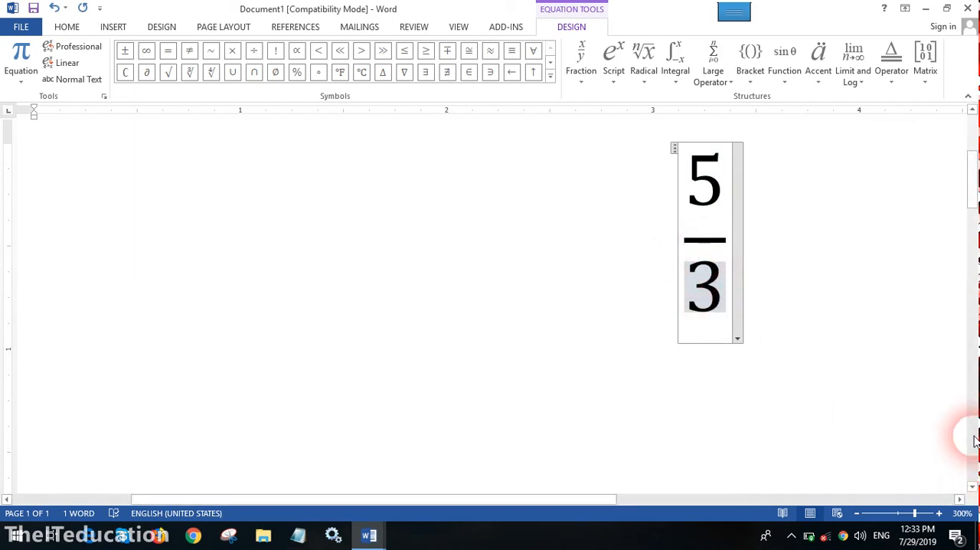
# - Zoom the page out to 180% and add "+ 2" to the equation outside the 5/3 fraction
pyautogui.click(855, 514)
pyautogui.click(856, 514)
pyautogui.click(855, 515)
pyautogui.click(855, 515)
pyautogui.click(856, 515)
pyautogui.click(855, 514)
pyautogui.click(855, 515)
pyautogui.click(855, 514)
pyautogui.click(856, 515)
pyautogui.click(855, 515)
pyautogui.click(855, 515)
pyautogui.click(856, 514)
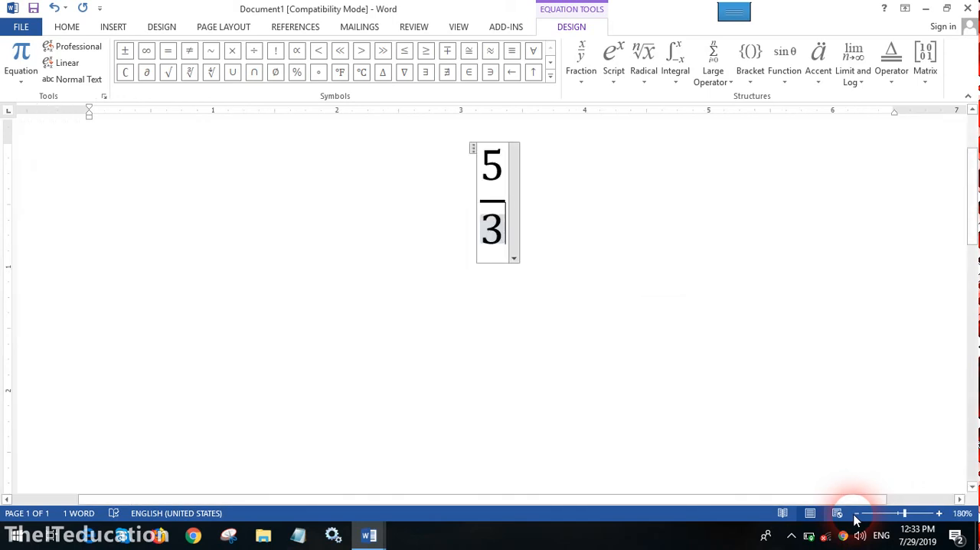
pyautogui.write('+')
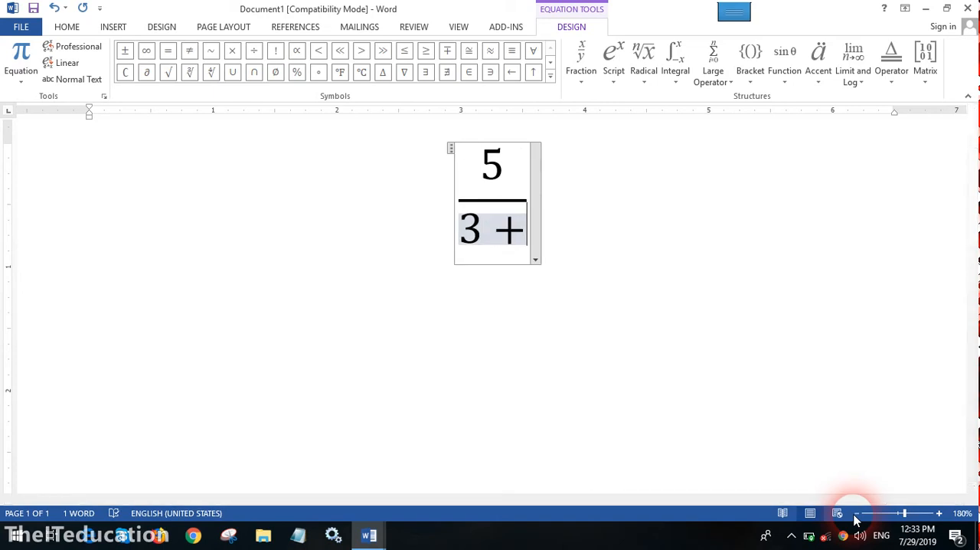
pyautogui.press('BackSpace')
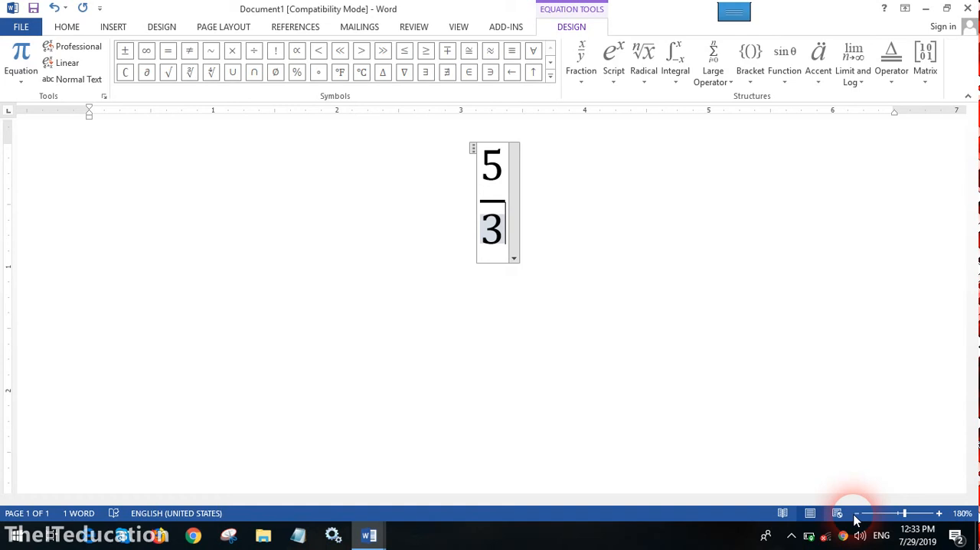
pyautogui.press('Right')
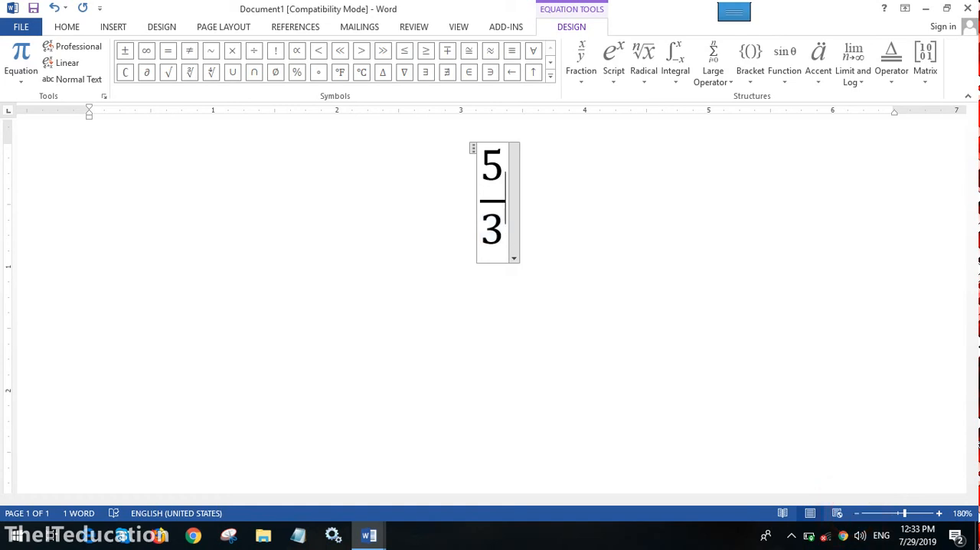
pyautogui.write('+ 2')
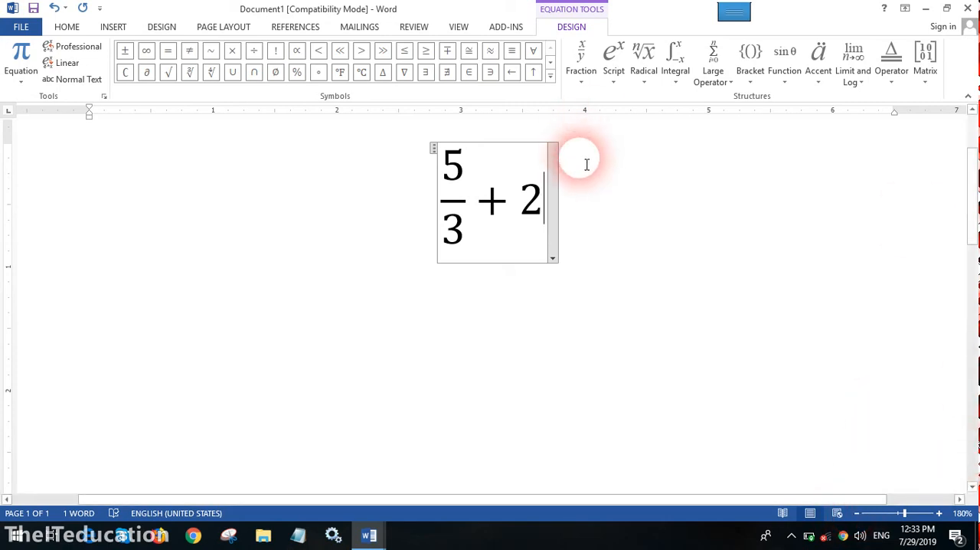
# - Add a stacked fraction after the 2, with 3 as the numerator and 4 as the denominator
pyautogui.click(582, 55)
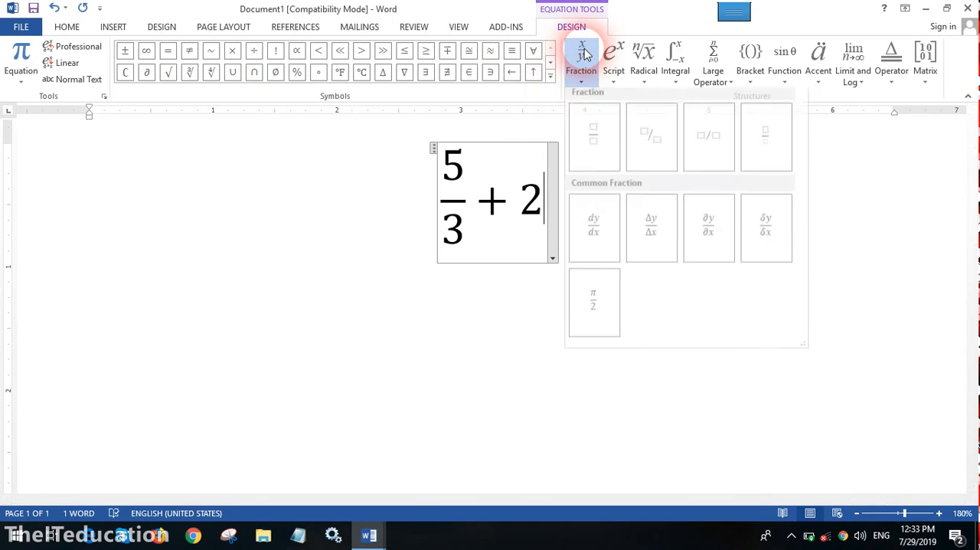
pyautogui.click(588, 136)
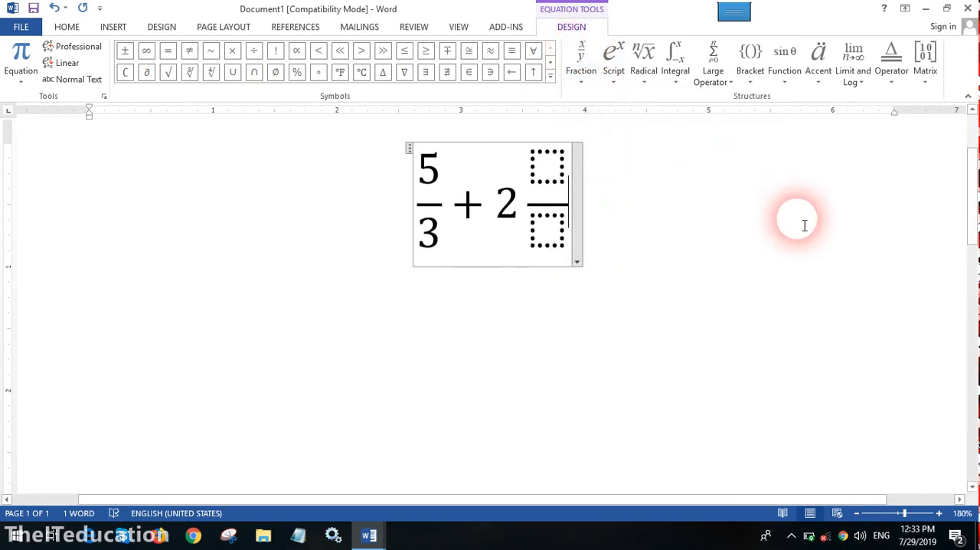
pyautogui.click(553, 163)
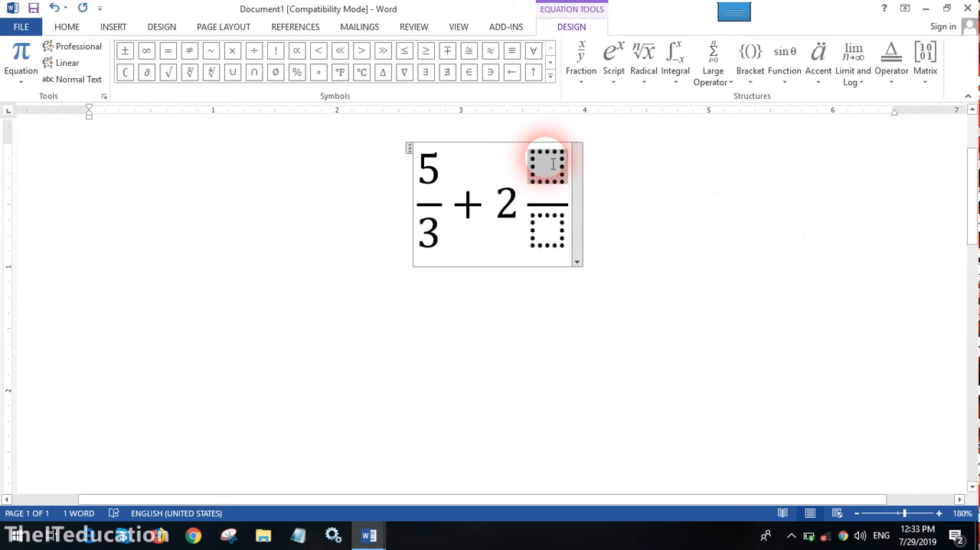
pyautogui.write('3')
pyautogui.click(545, 227)
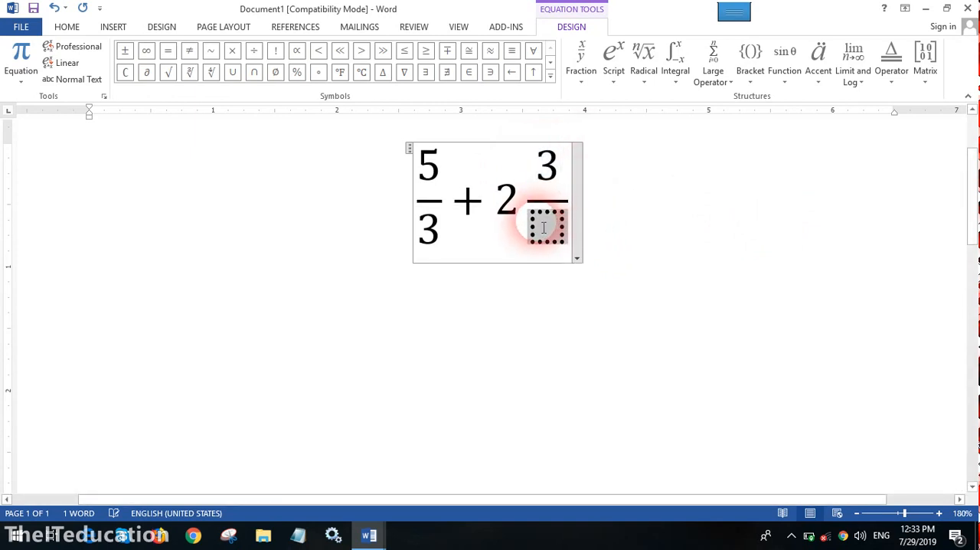
pyautogui.write('4')
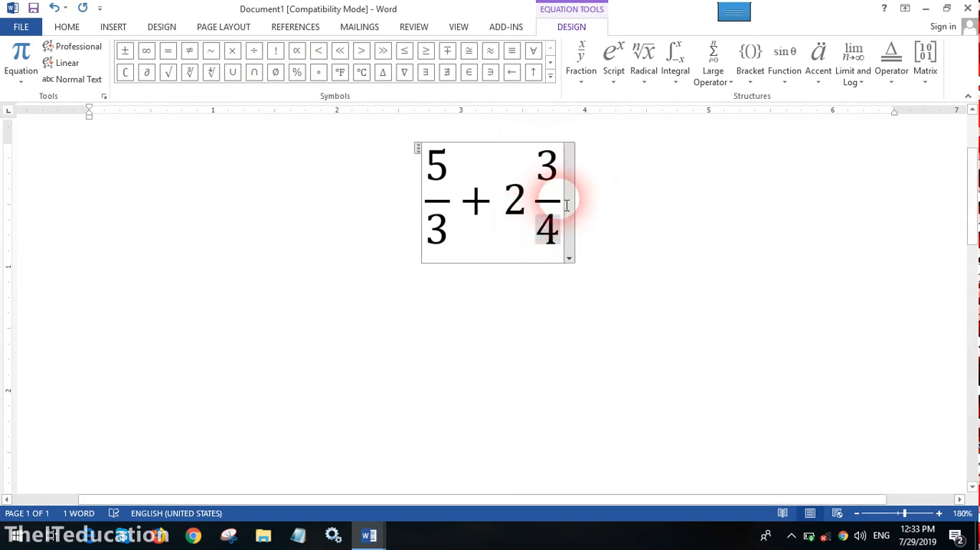
# - Insert an empty superscript structure in the equation after the 3/4 fraction
pyautogui.press('Up')
pyautogui.press('Down')
pyautogui.press('Right')
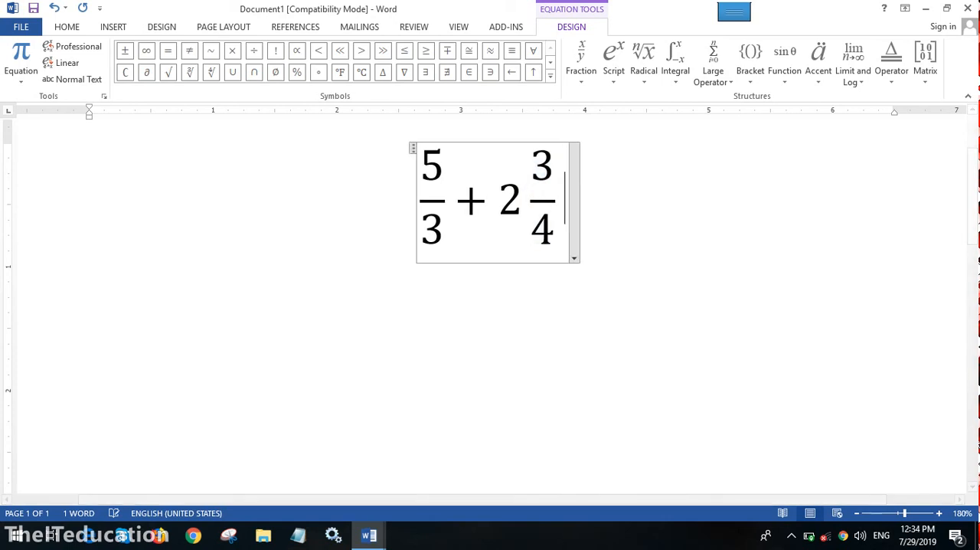
pyautogui.click(596, 82)
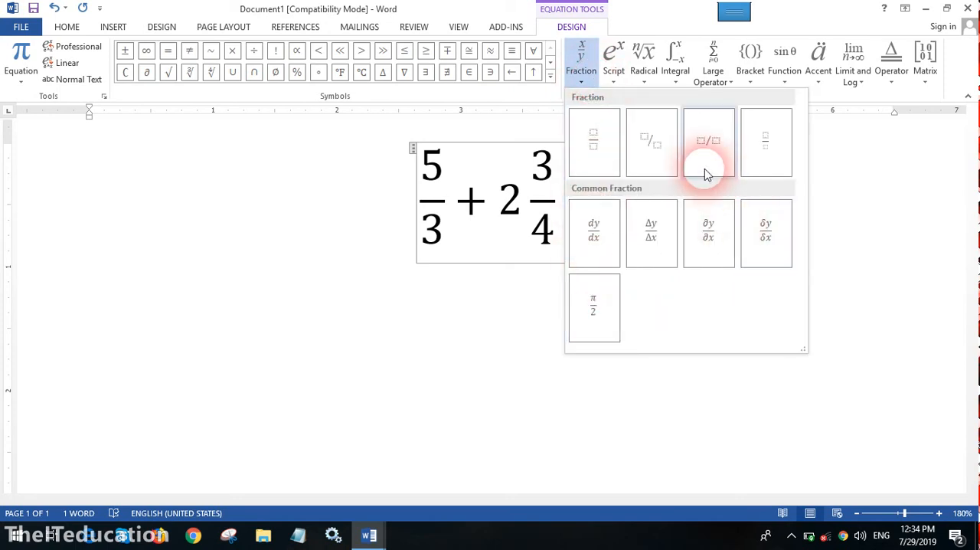
pyautogui.click(614, 83)
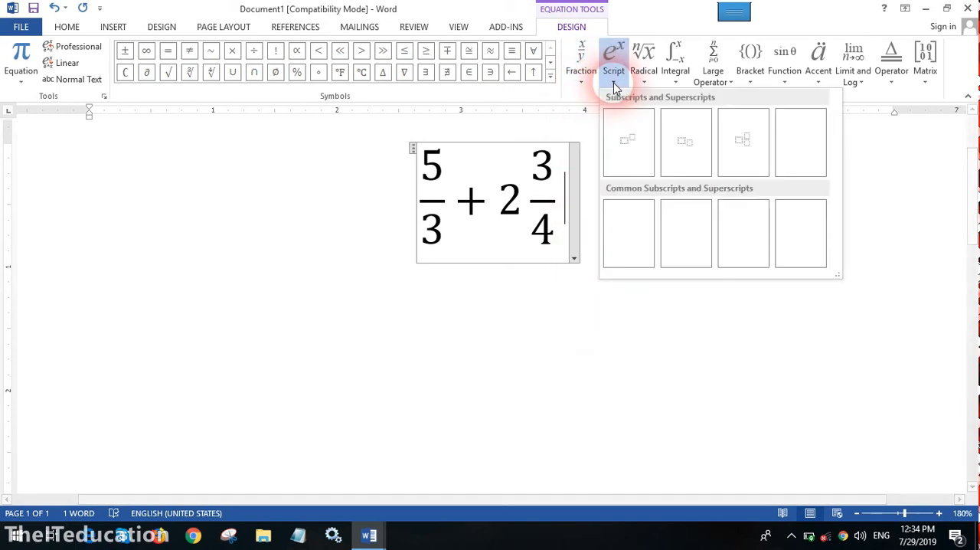
pyautogui.click(629, 149)
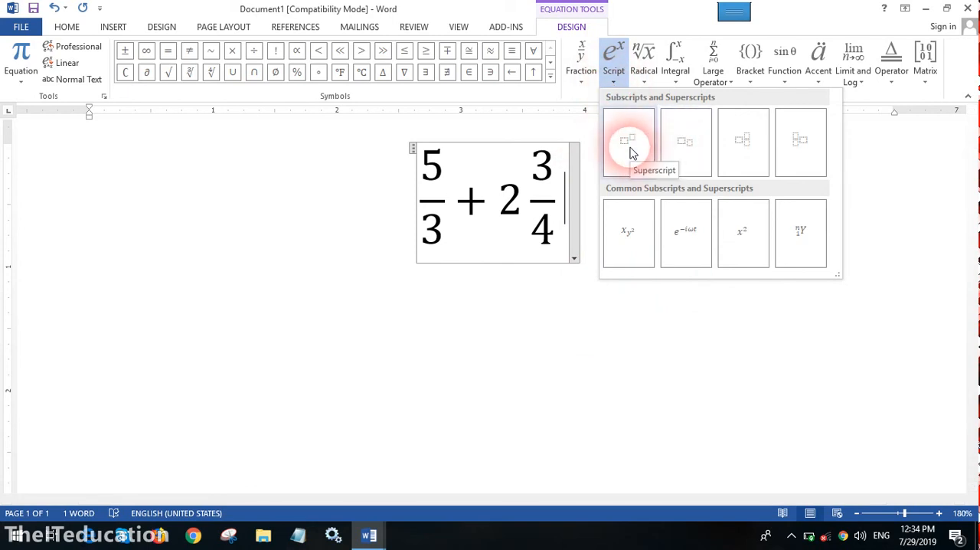
pyautogui.click(629, 150)
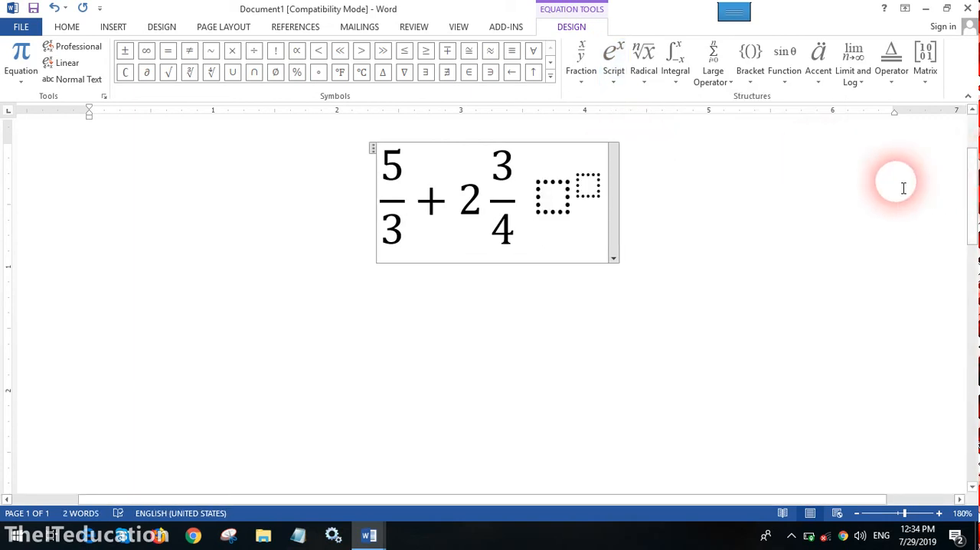
# - Add a plus sign before the superscript structure and fill it in with base 5 and exponent 4
pyautogui.click(531, 211)
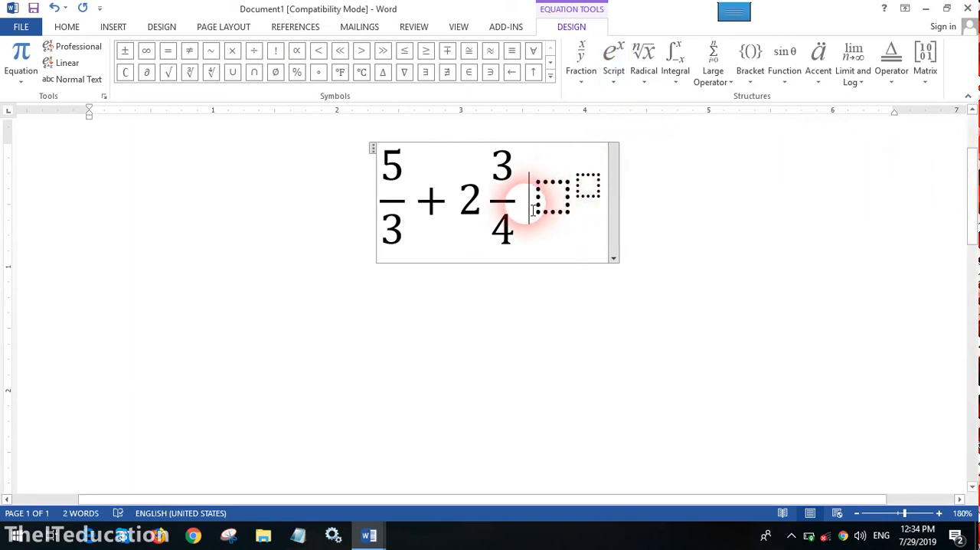
pyautogui.write('+')
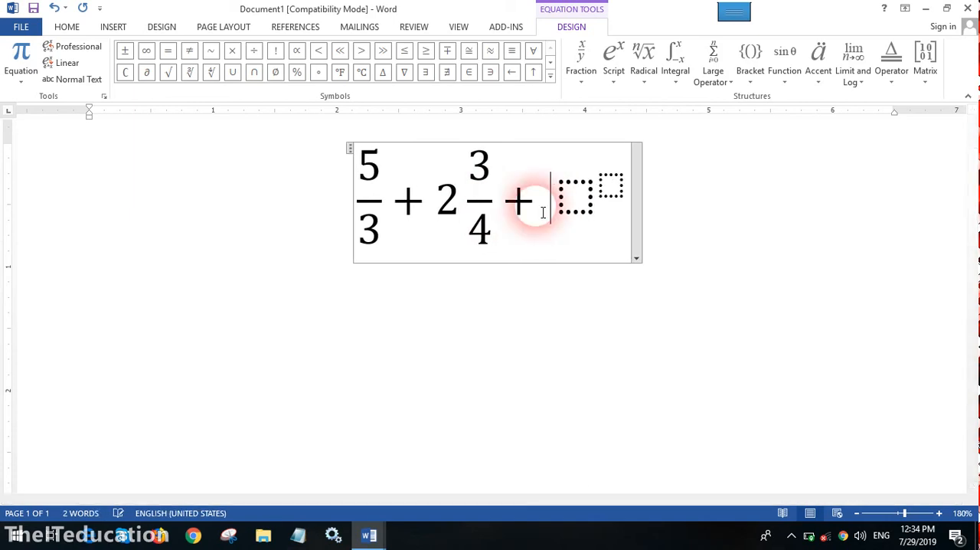
pyautogui.click(573, 213)
pyautogui.write('5')
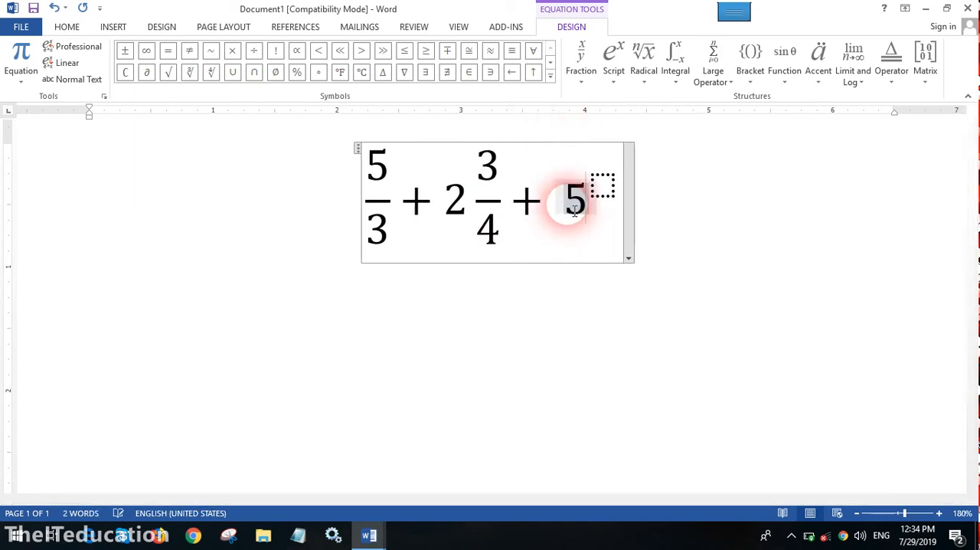
pyautogui.click(603, 185)
pyautogui.write('4')
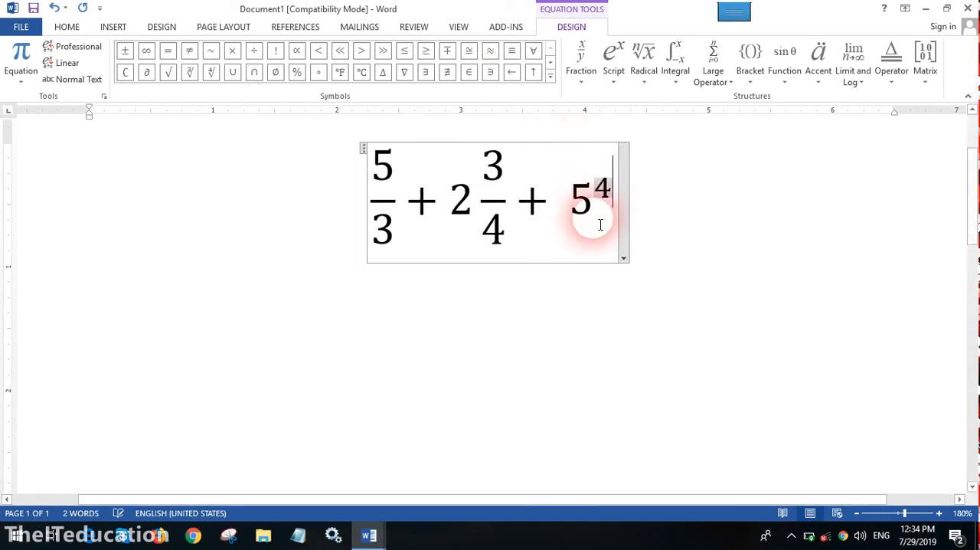
pyautogui.click(590, 241)
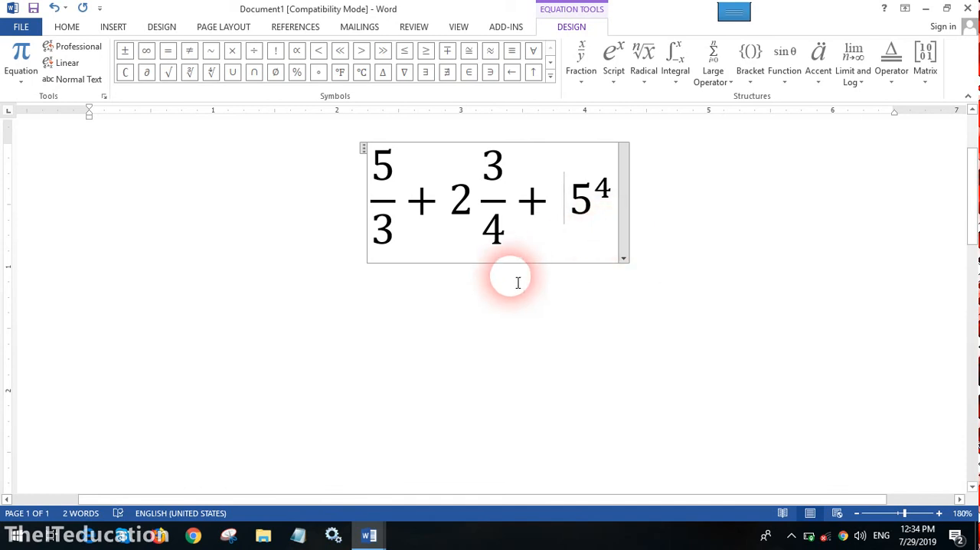
# - Examine the available radical, integral, large operator, bracket, function, accent, limit and log, and operator structures for equations
pyautogui.click(648, 84)
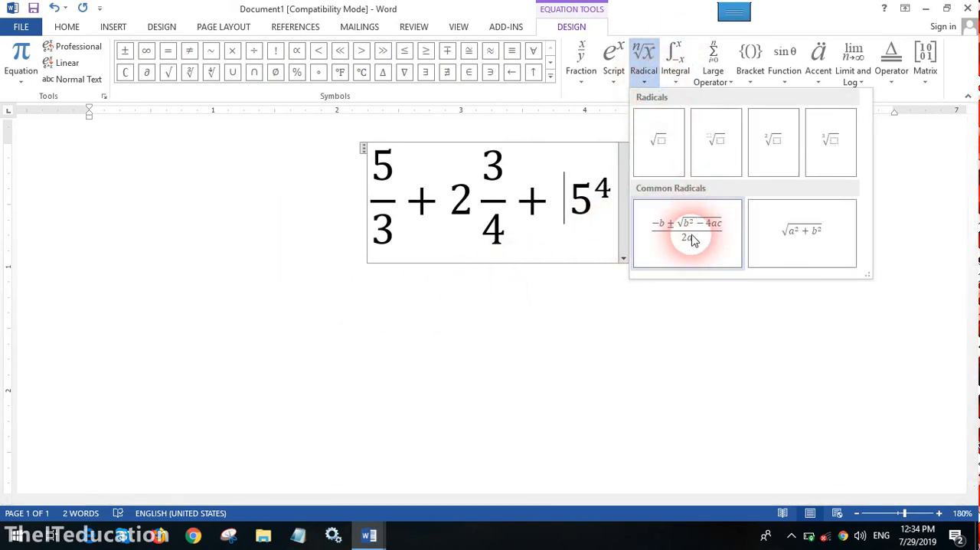
pyautogui.click(689, 81)
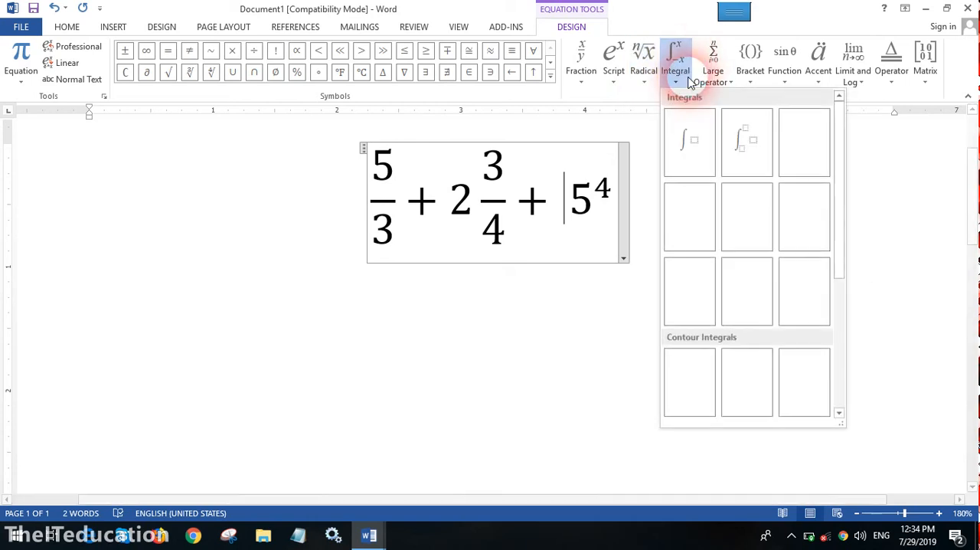
pyautogui.click(729, 83)
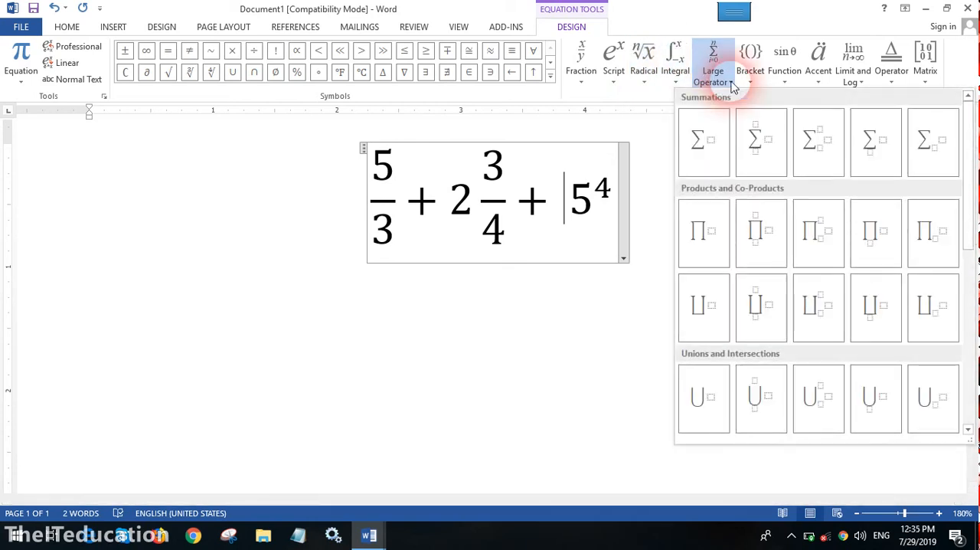
pyautogui.click(750, 79)
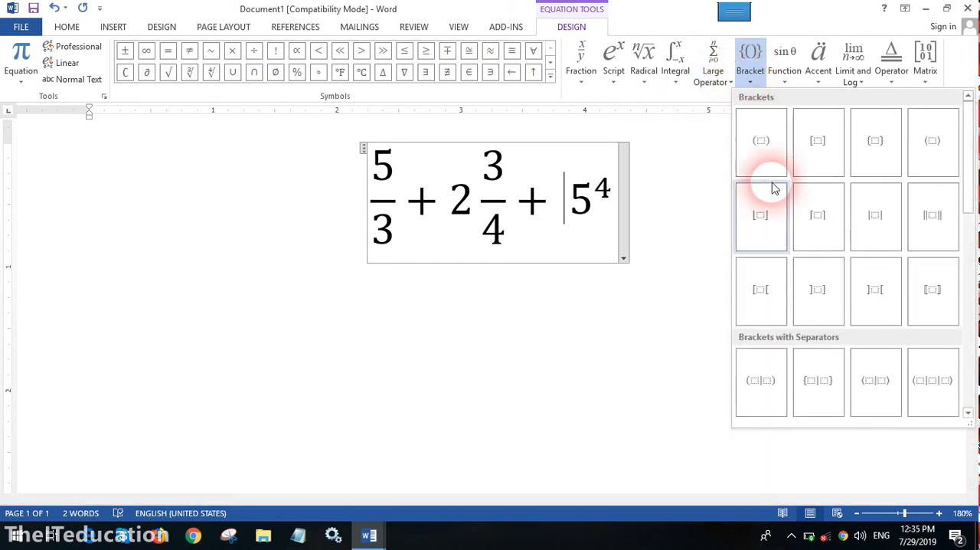
pyautogui.click(792, 84)
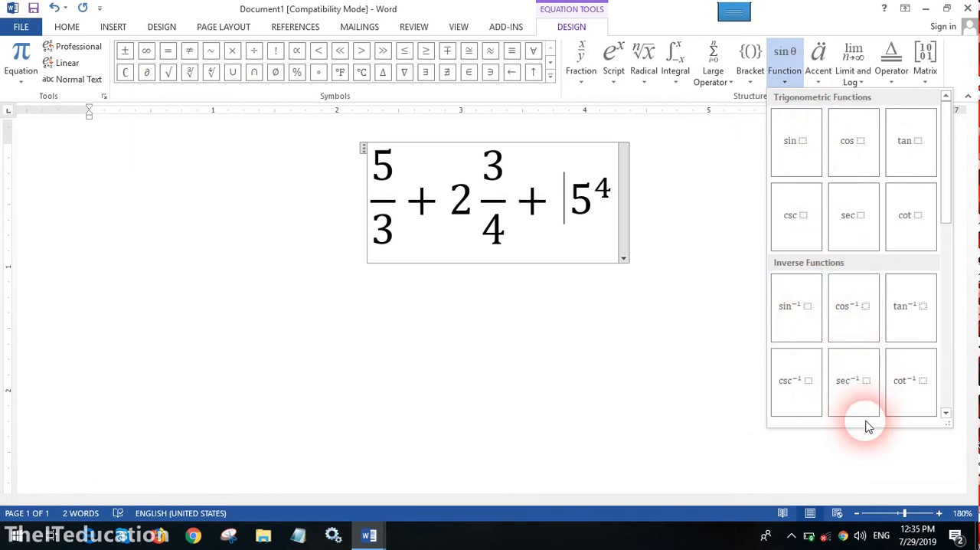
pyautogui.click(824, 86)
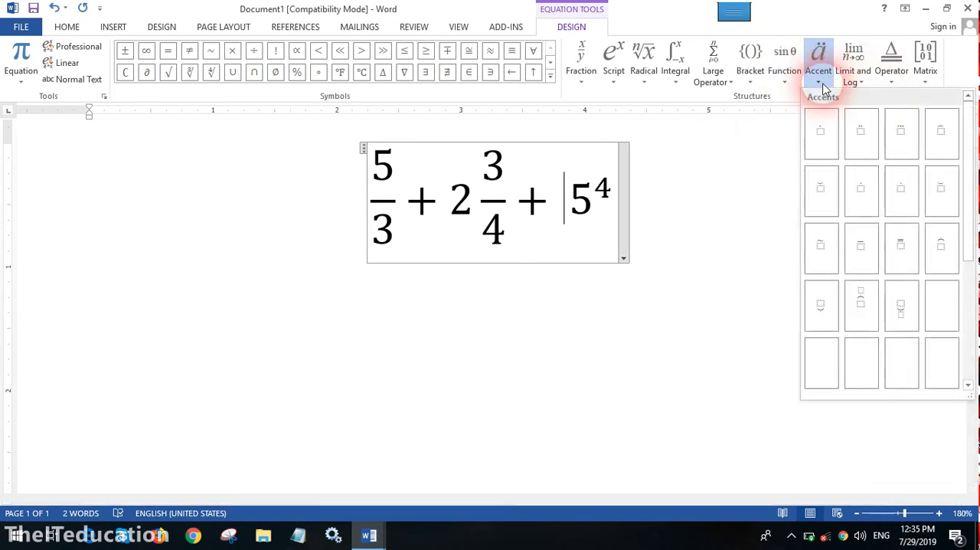
pyautogui.click(856, 83)
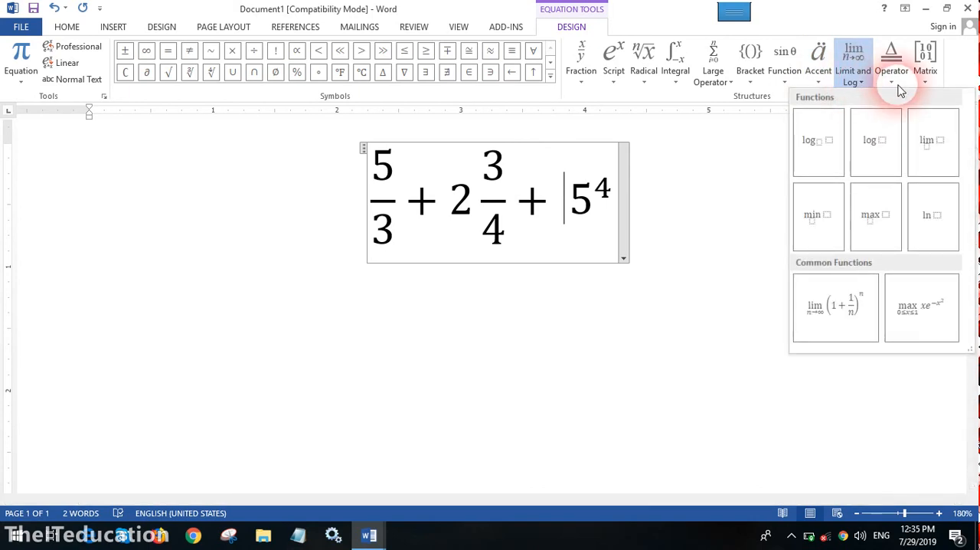
pyautogui.click(893, 83)
# - Insert an empty matrix with three rows and two columns between the last plus sign and 5⁴
pyautogui.click(925, 85)
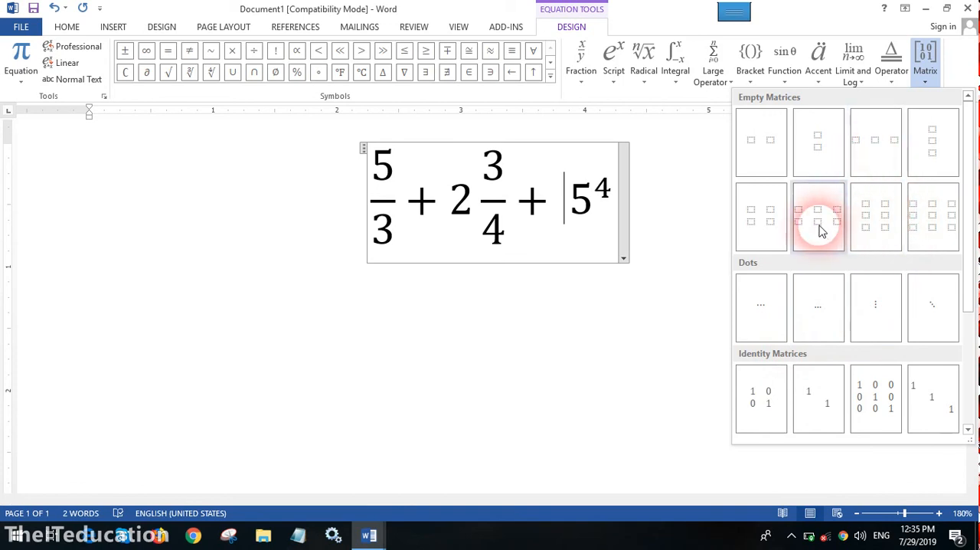
pyautogui.click(877, 224)
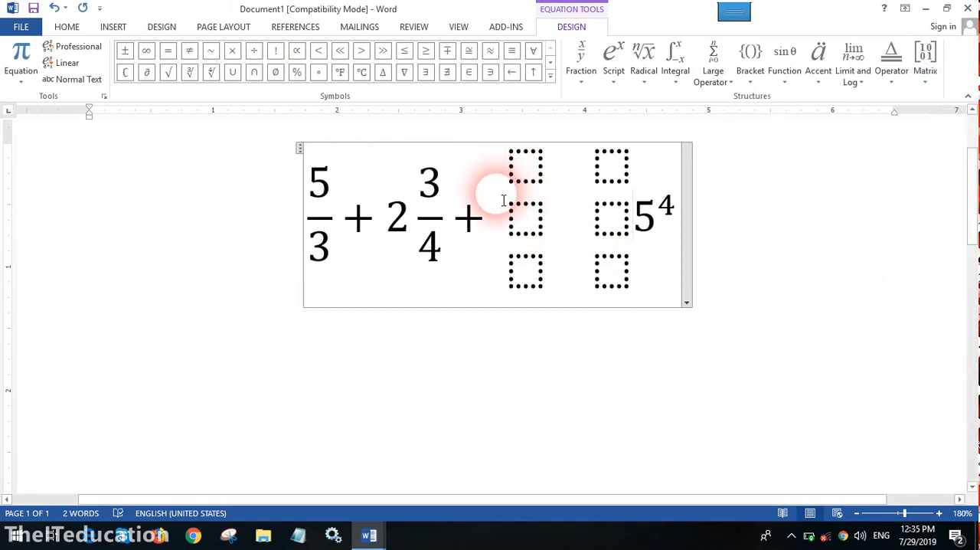
pyautogui.click(929, 85)
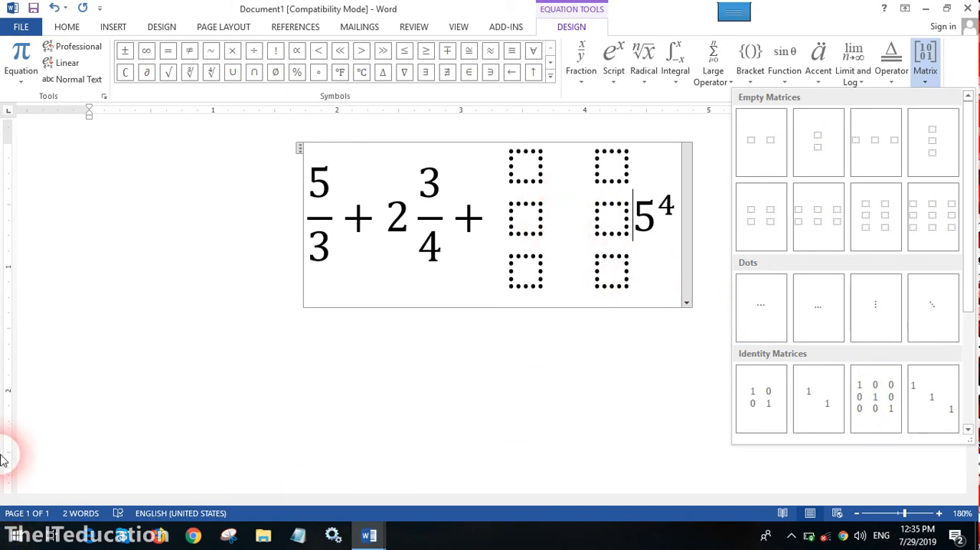
pyautogui.click(18, 470)
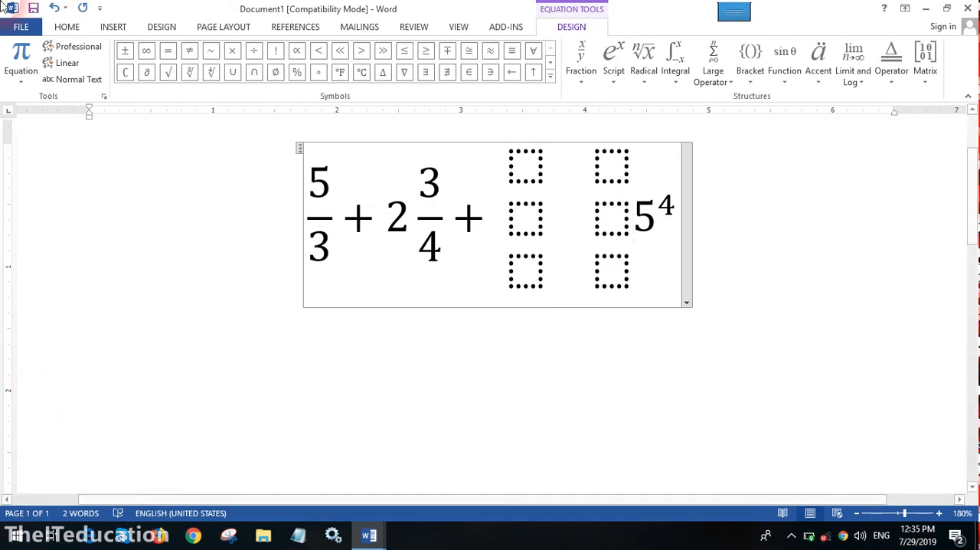
pyautogui.click(112, 27)
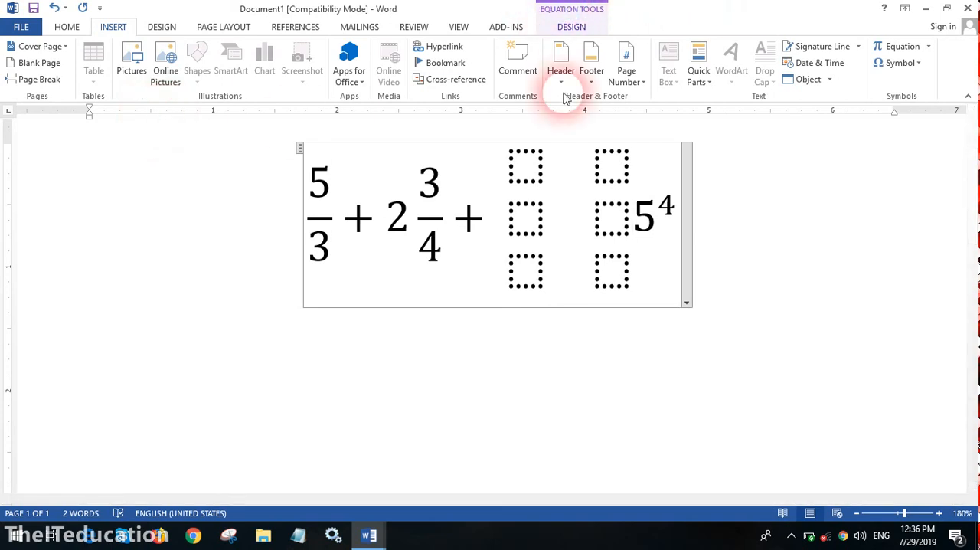
pyautogui.click(589, 204)
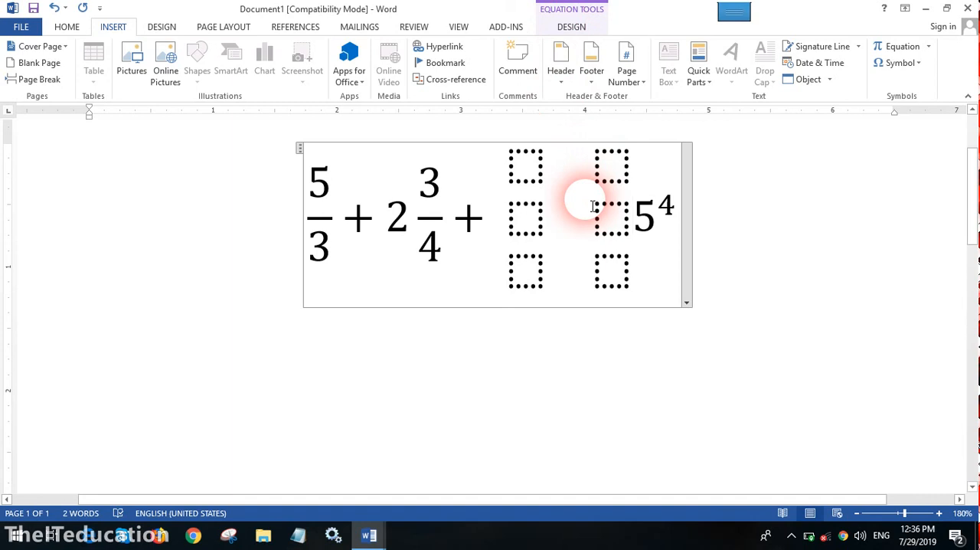